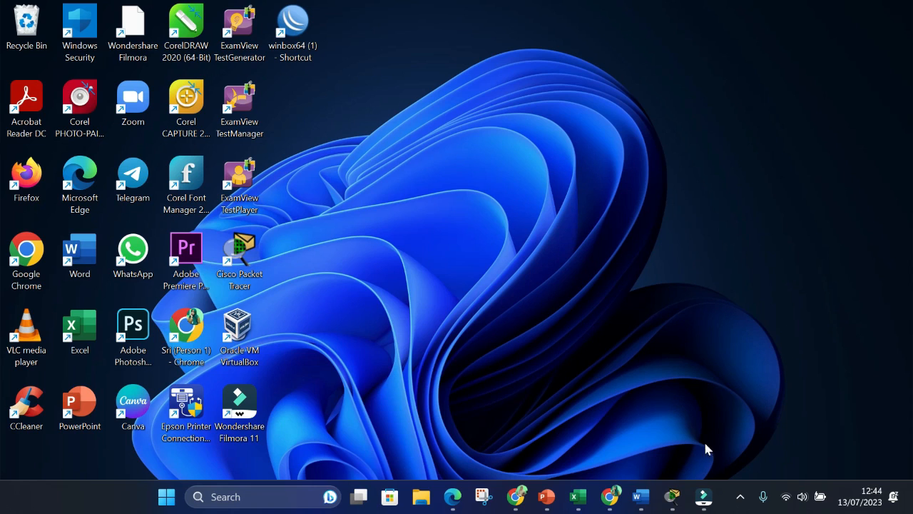
Switch to Cisco Packet Tracer and place a generic PC in the left half of the empty logical workspace.
mouse_move(672, 498)
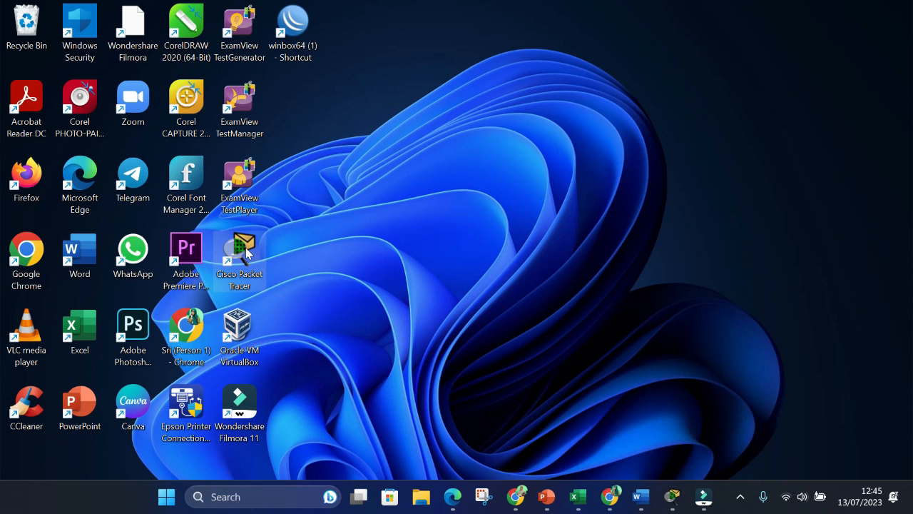
click(675, 500)
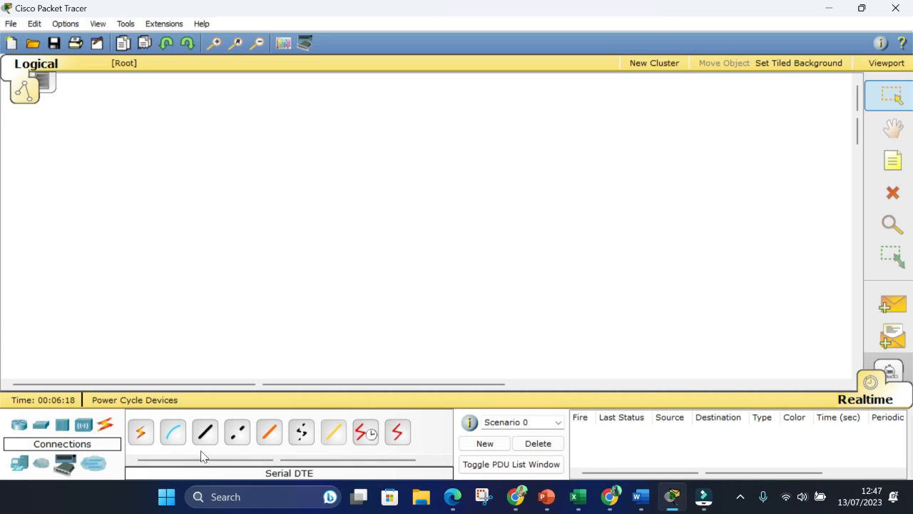
click(20, 466)
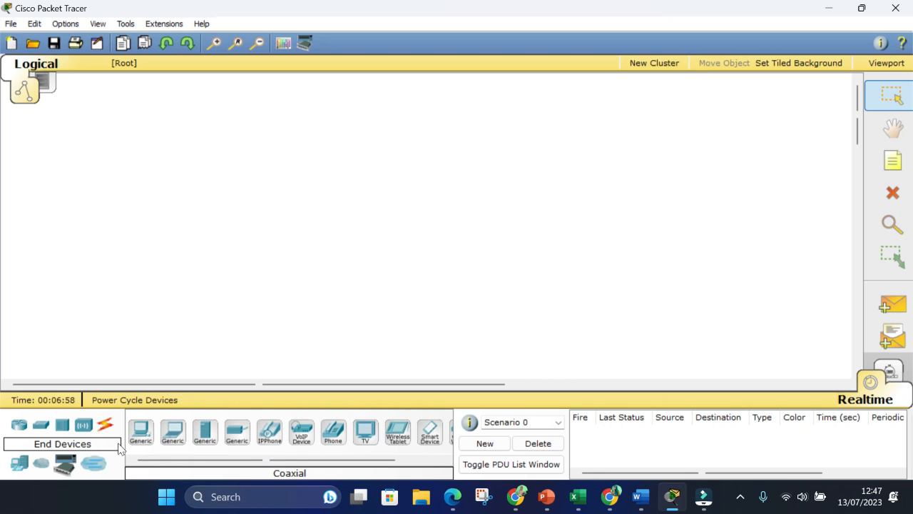
click(140, 431)
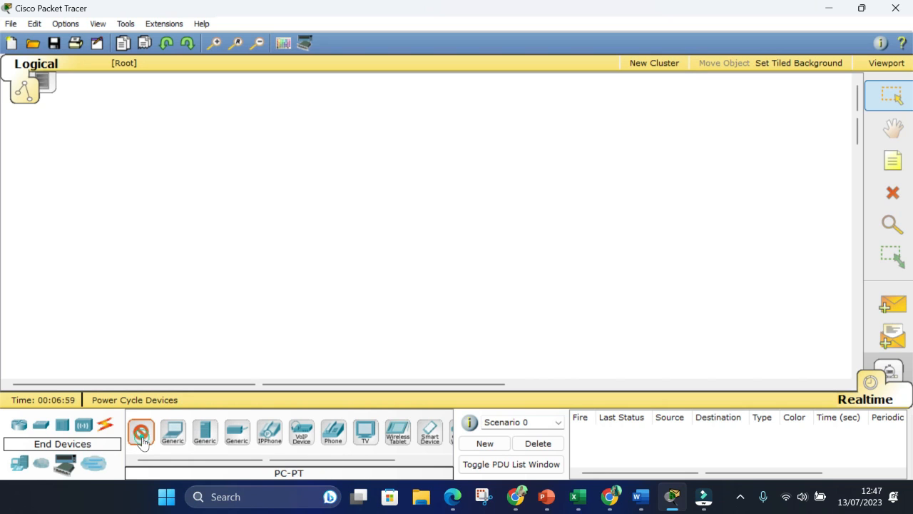
click(311, 175)
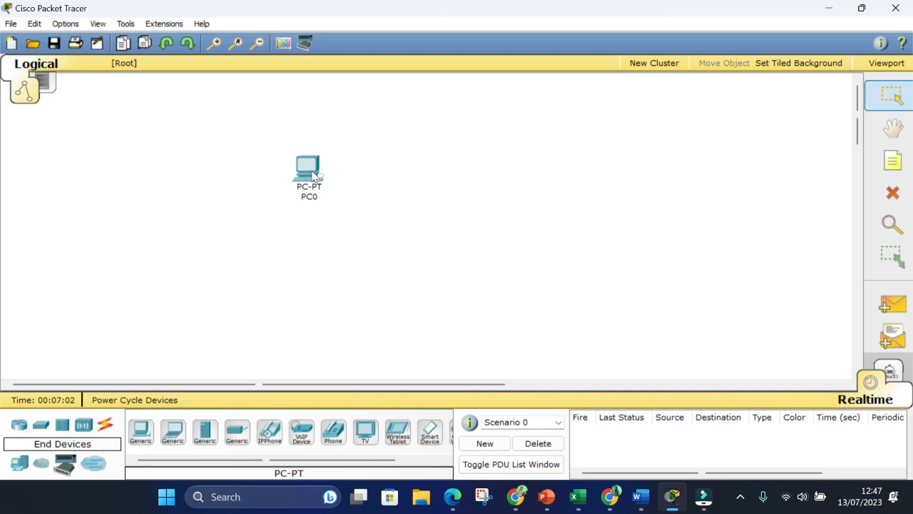
drag(314, 174, 216, 254)
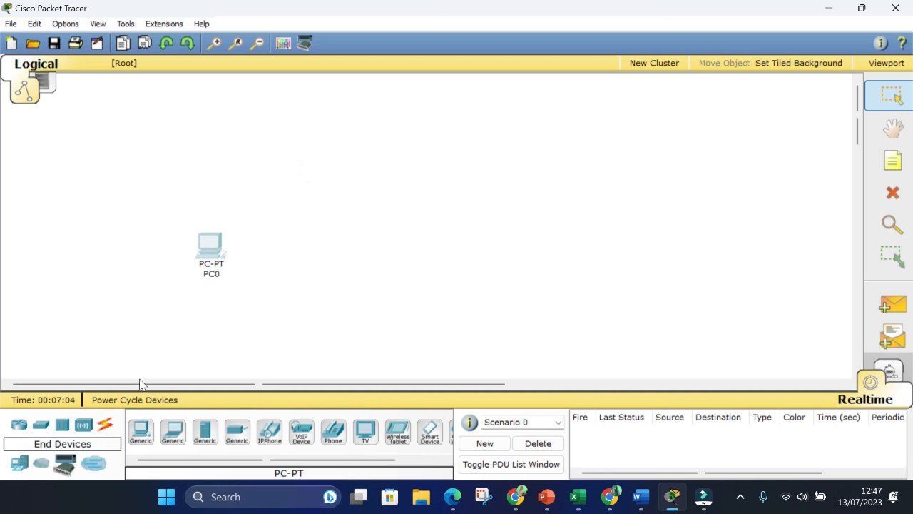
Add two more generic PCs beside the first one and line all three up in an evenly spaced horizontal row.
click(142, 428)
click(304, 249)
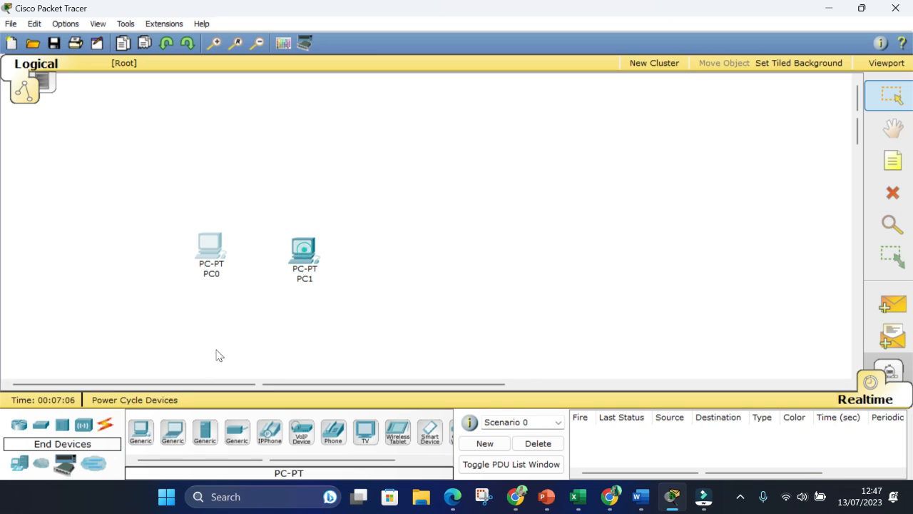
click(142, 428)
click(396, 246)
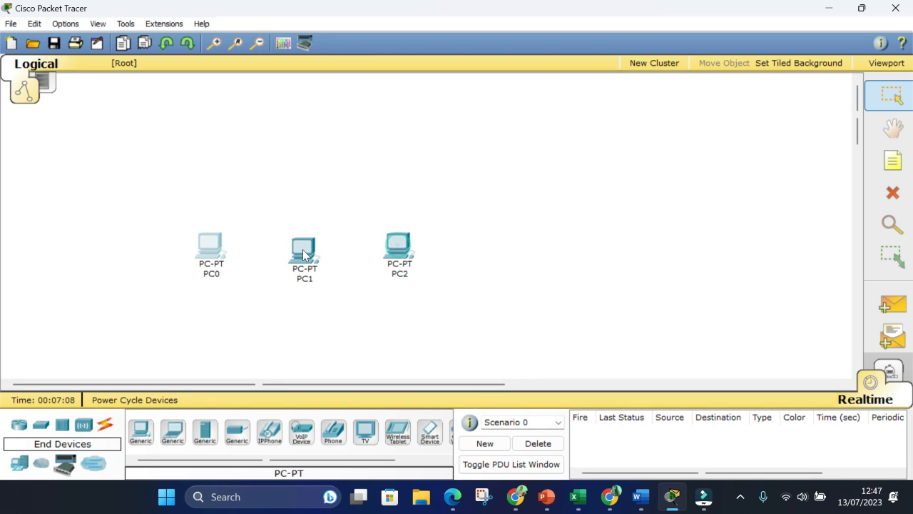
drag(304, 254, 313, 251)
drag(394, 248, 407, 247)
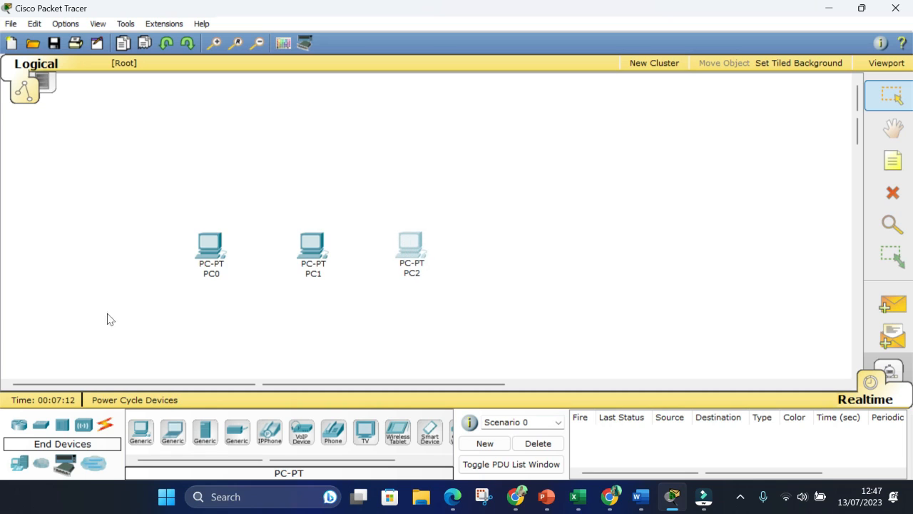
Place a generic Hub-PT above the middle PC.
click(63, 427)
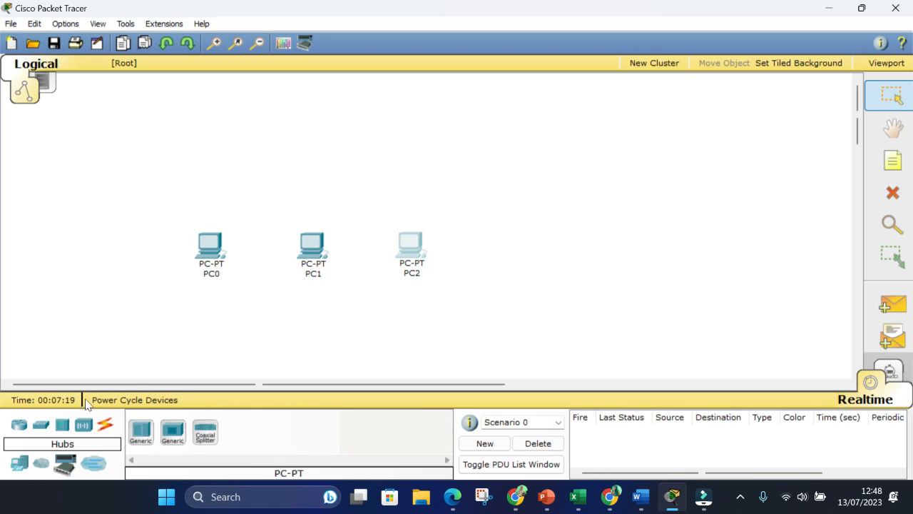
click(314, 153)
click(141, 429)
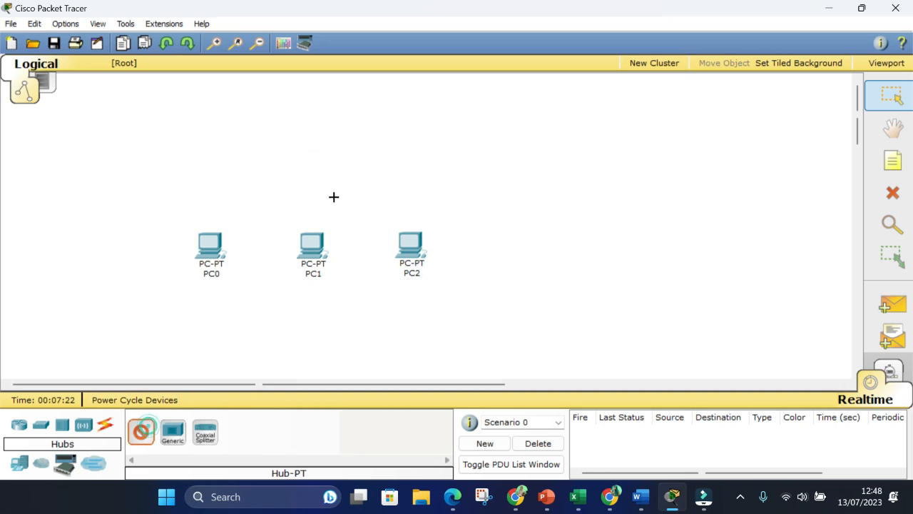
click(323, 185)
drag(323, 187, 316, 166)
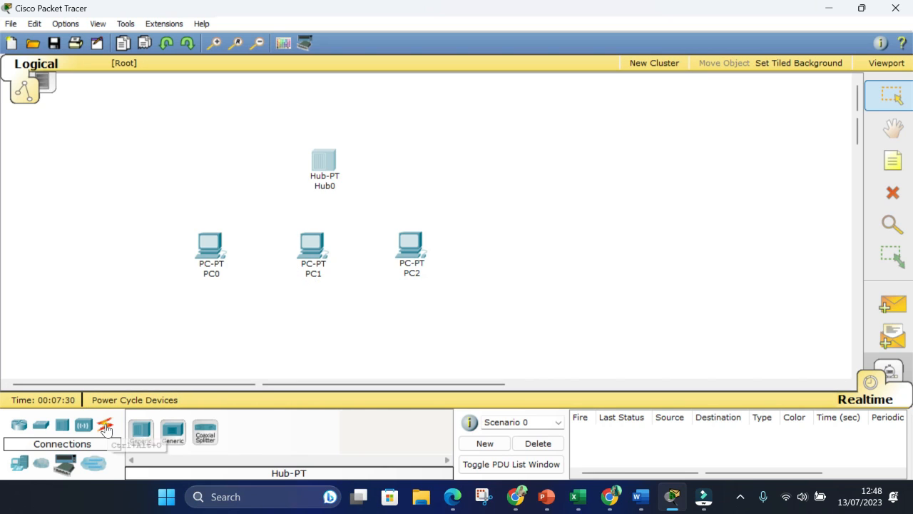
Connect PC0 and PC1 to the hub using the automatically chosen connection type.
click(104, 427)
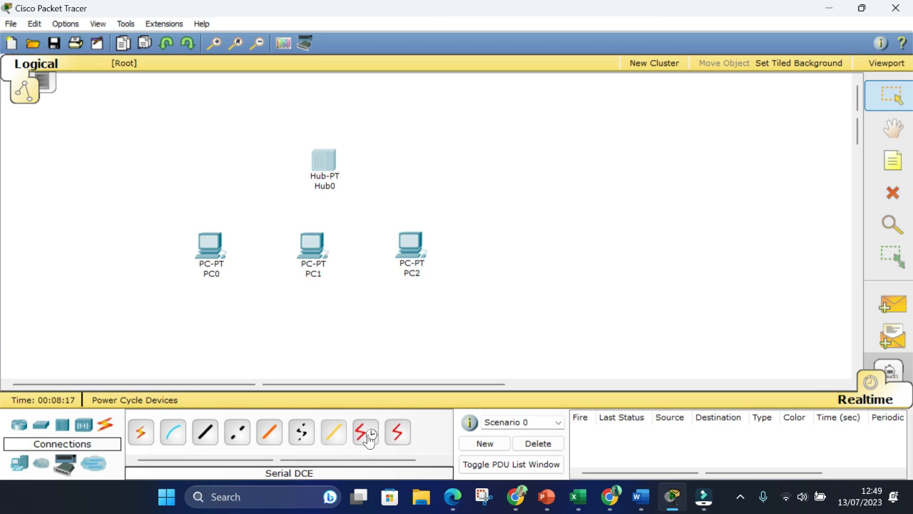
click(142, 438)
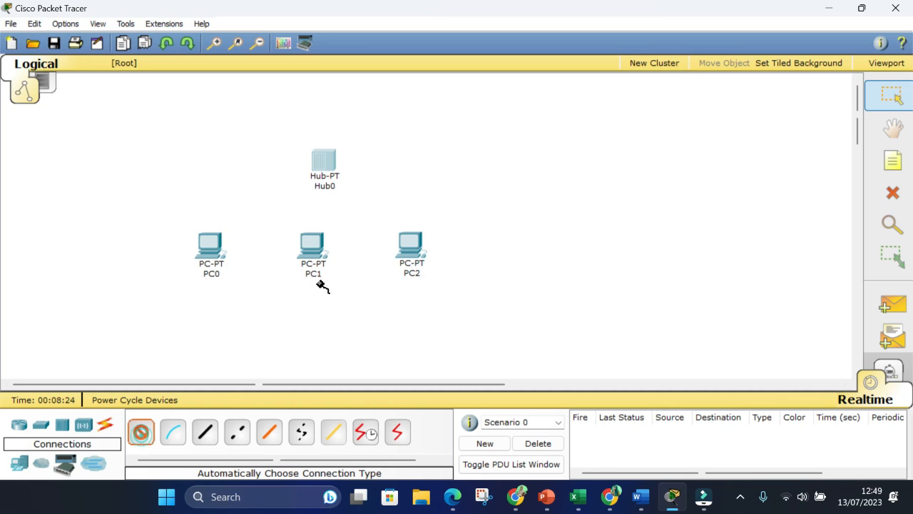
click(211, 245)
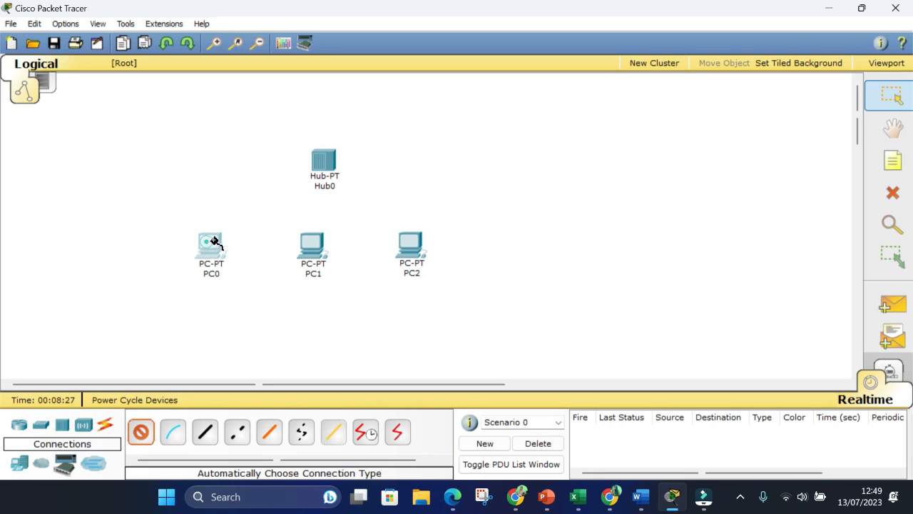
click(322, 162)
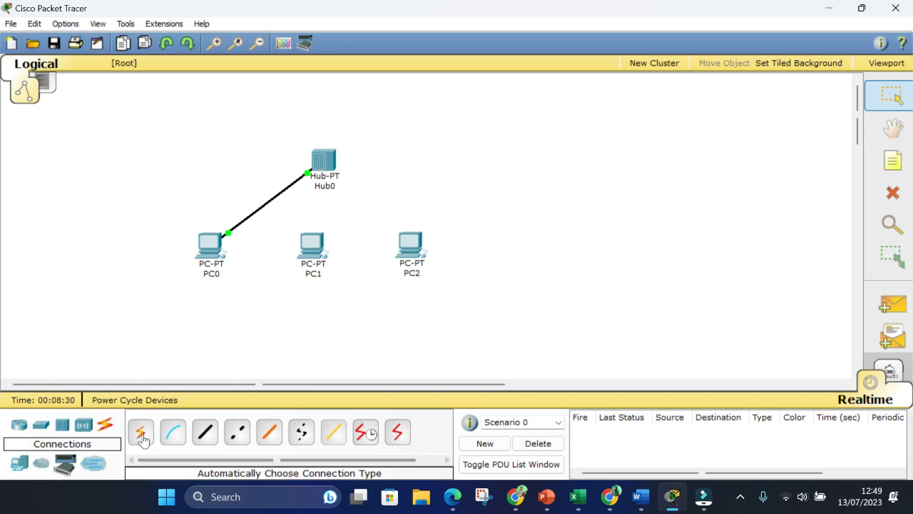
click(141, 431)
click(316, 244)
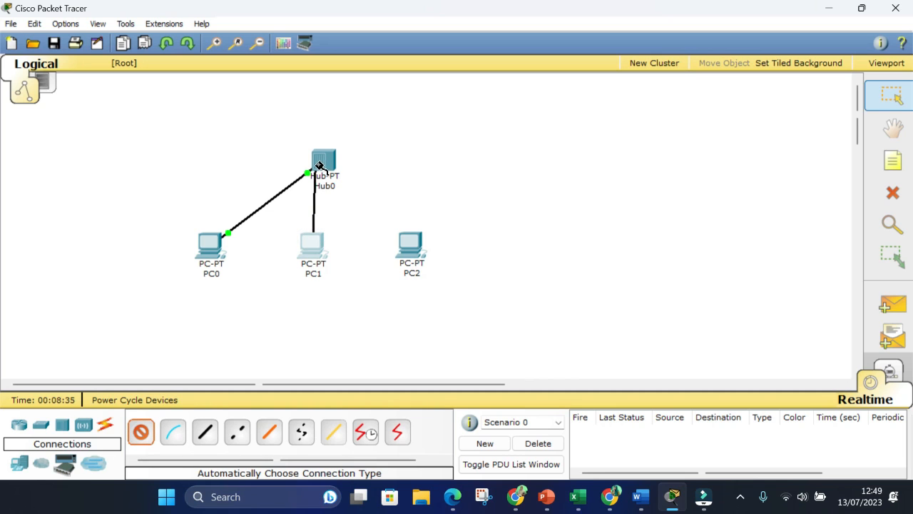
click(321, 165)
Connect PC2 to the hub with the automatic connection type and reposition PC1 and PC2 for a balanced layout beneath the hub.
click(143, 433)
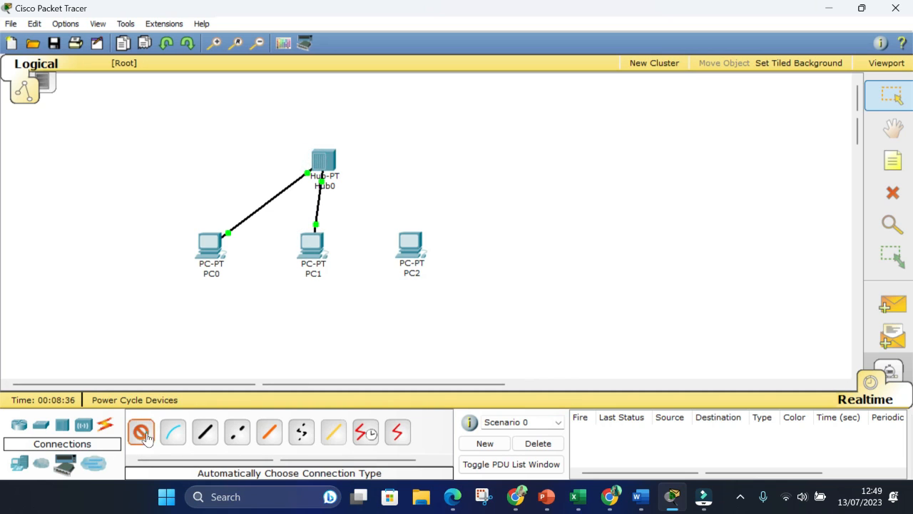
click(407, 243)
click(340, 175)
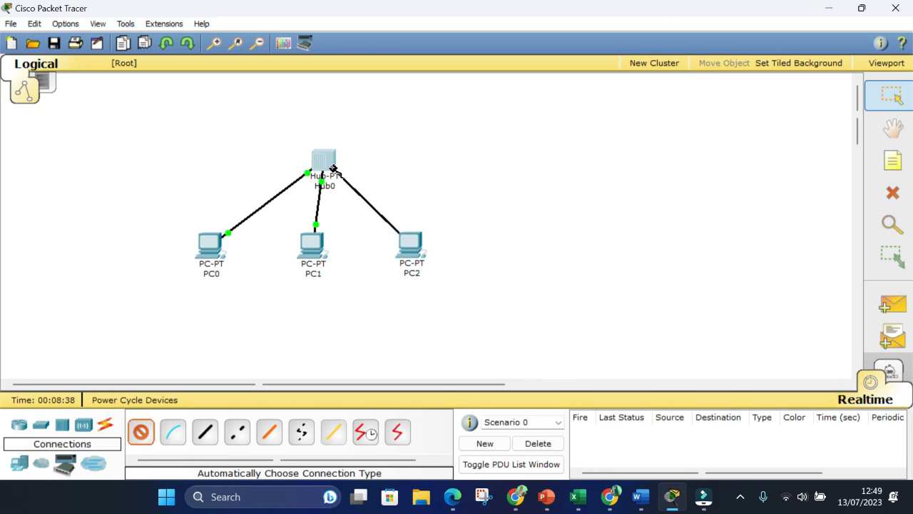
drag(312, 258, 321, 267)
drag(410, 267, 430, 260)
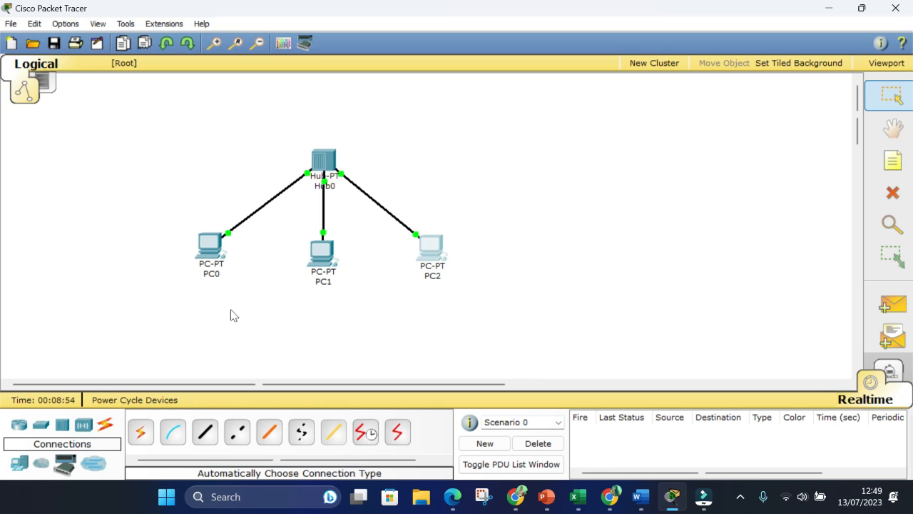
Give PC0 the static IP address 192.168.10.1 with subnet mask 255.255.255.0 and close its configuration.
click(209, 257)
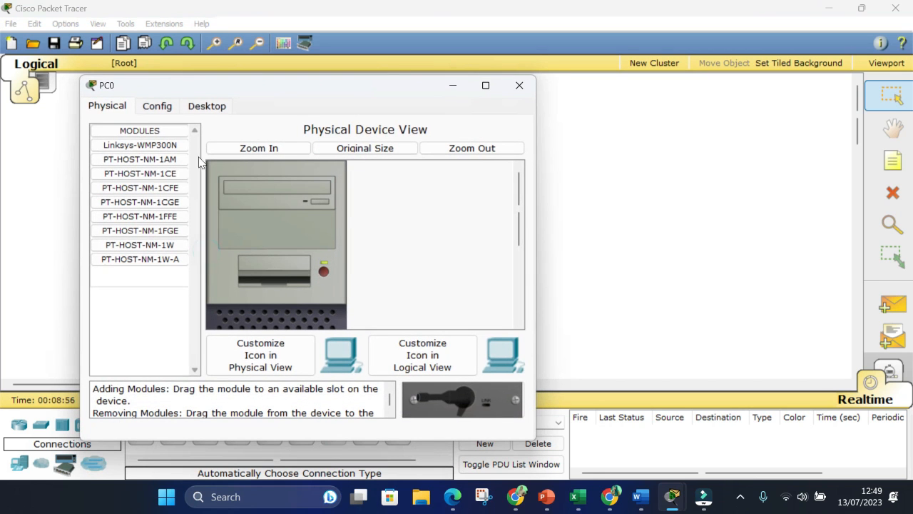
click(207, 111)
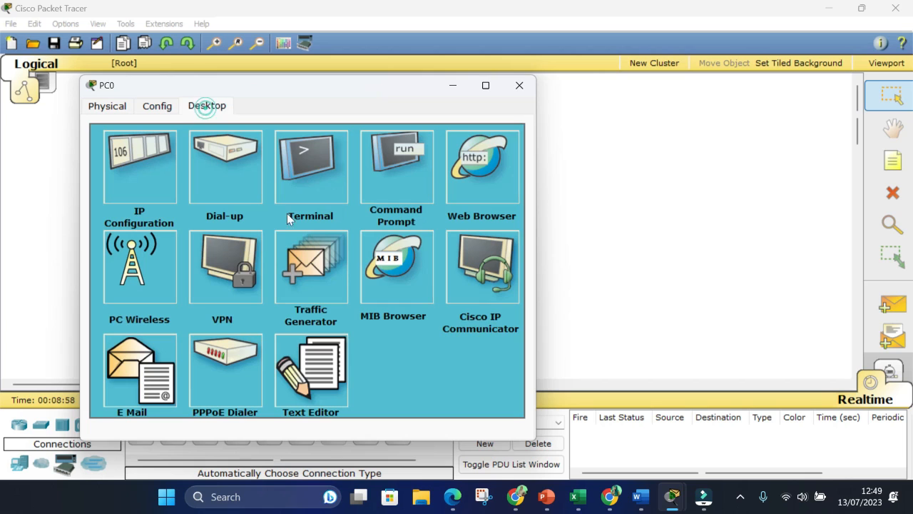
click(136, 162)
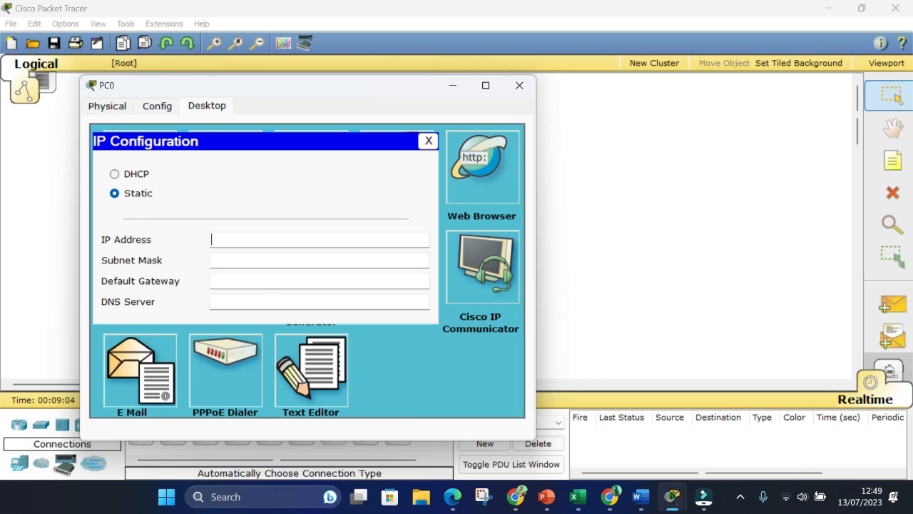
click(229, 238)
mouse_move(515, 496)
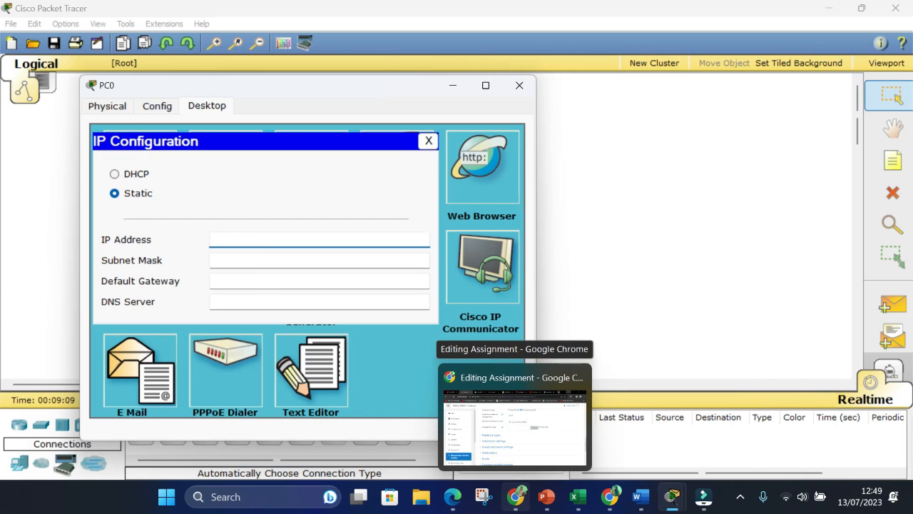
text(192.1)
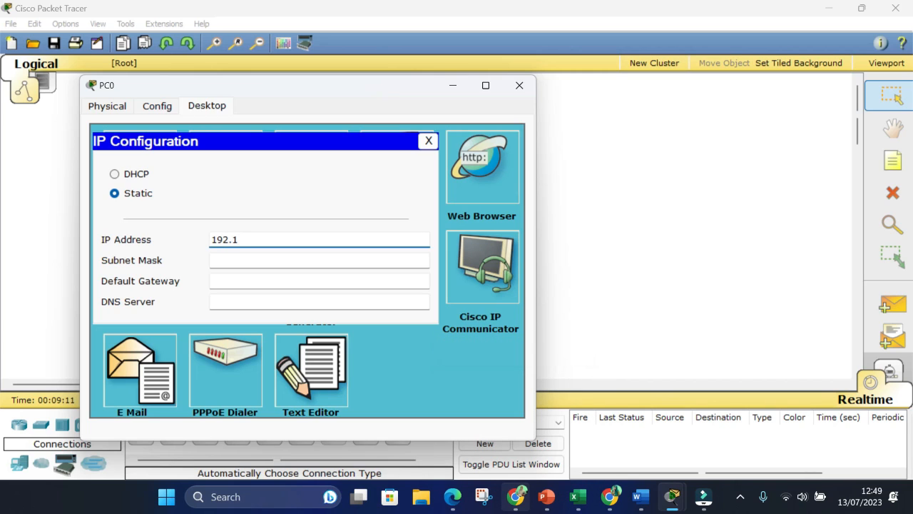
text(68.101)
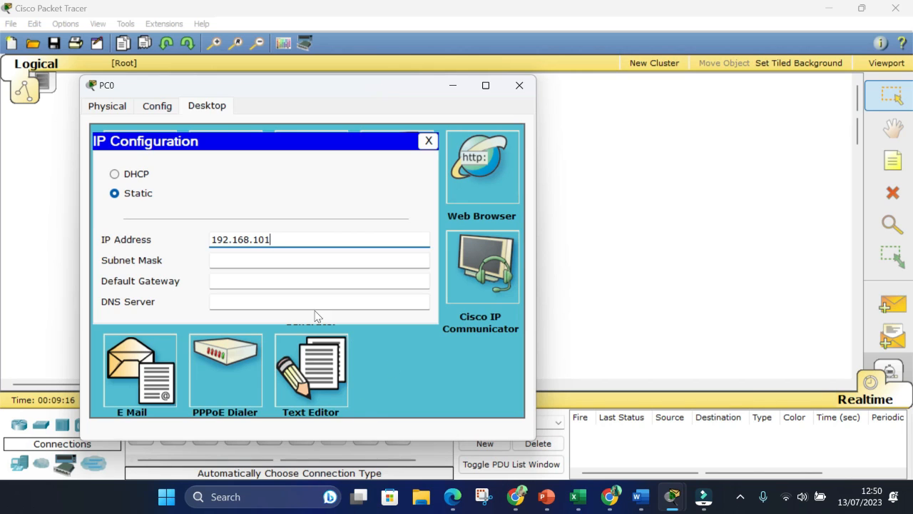
key(BackSpace)
text(.1)
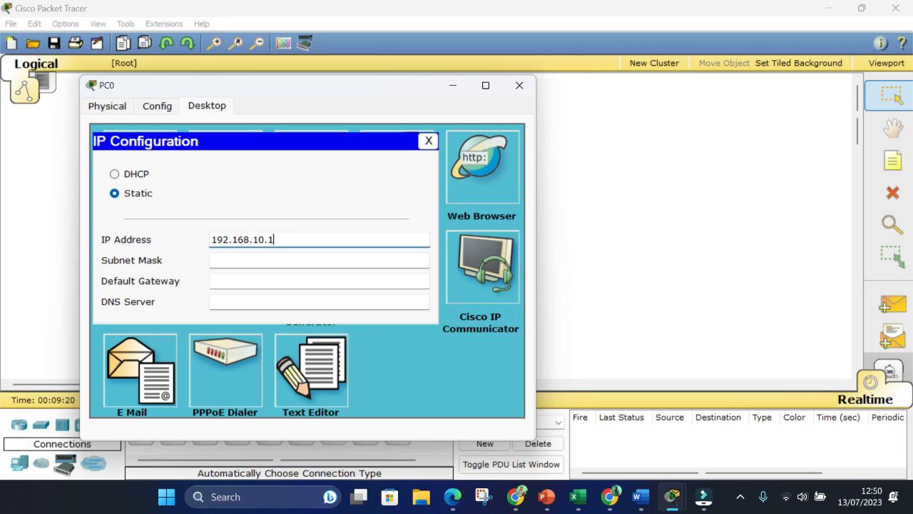
click(223, 259)
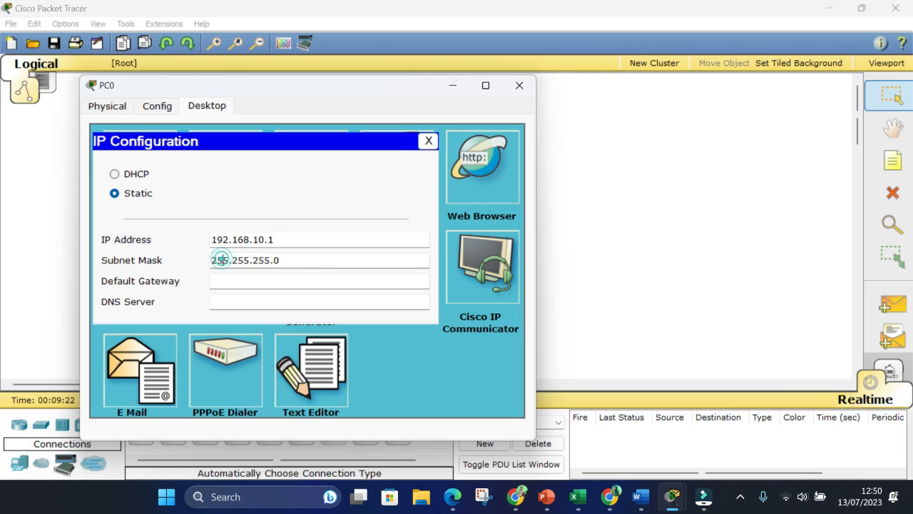
click(520, 85)
Give PC1 the static IP address 192.168.10.2 with subnet mask 255.255.255.0 and close its configuration.
click(327, 254)
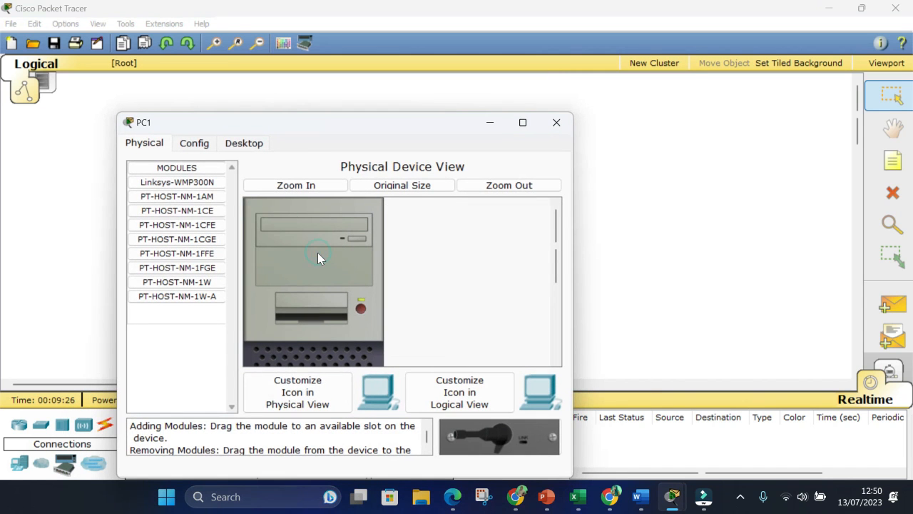
click(244, 144)
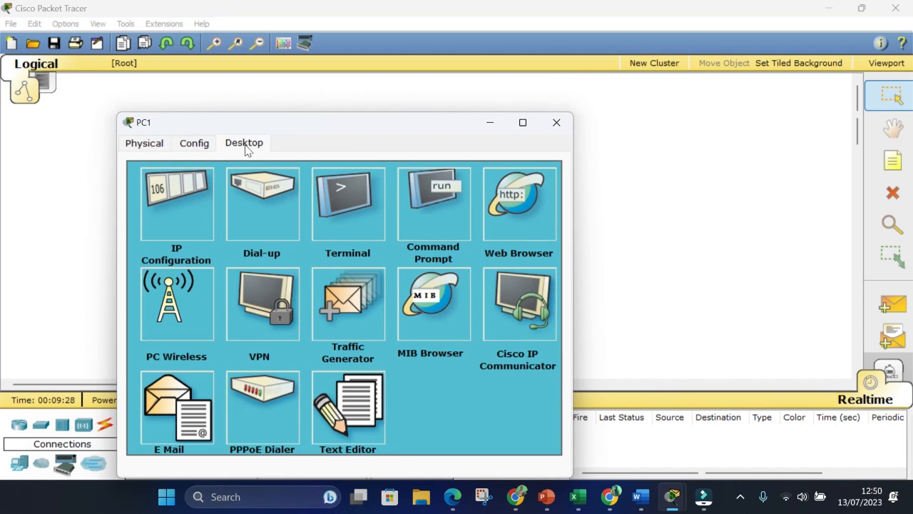
click(170, 192)
click(270, 277)
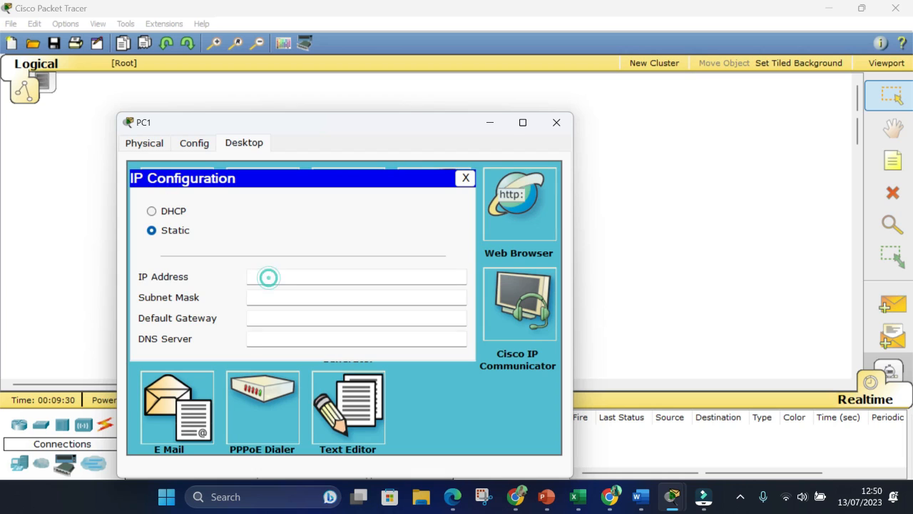
text(192.168.10.)
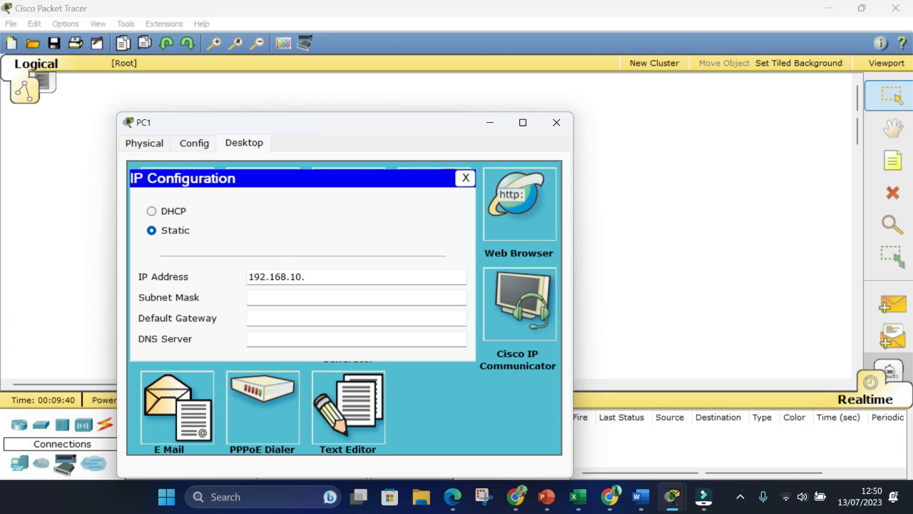
text(2)
click(257, 296)
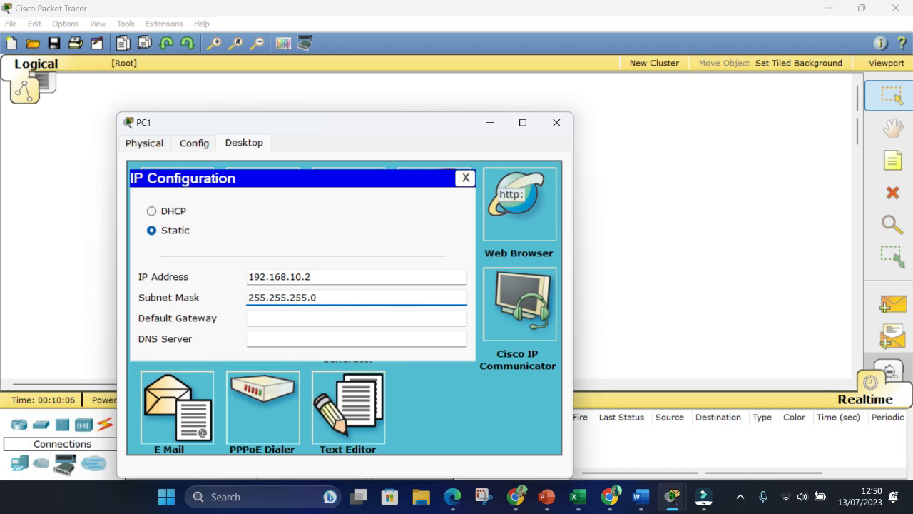
click(557, 123)
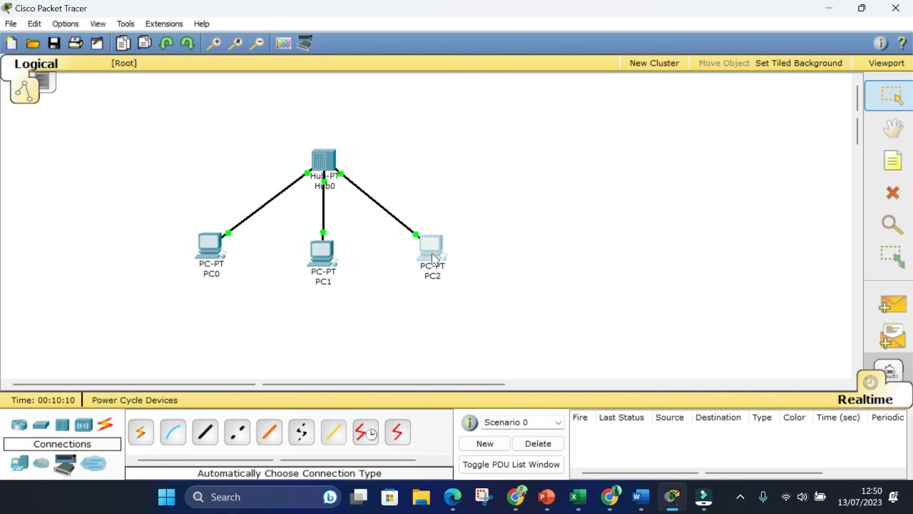
Give PC2 the static IP address 192.168.10.3 with subnet mask 255.255.255.0 and close its configuration.
click(431, 250)
click(146, 49)
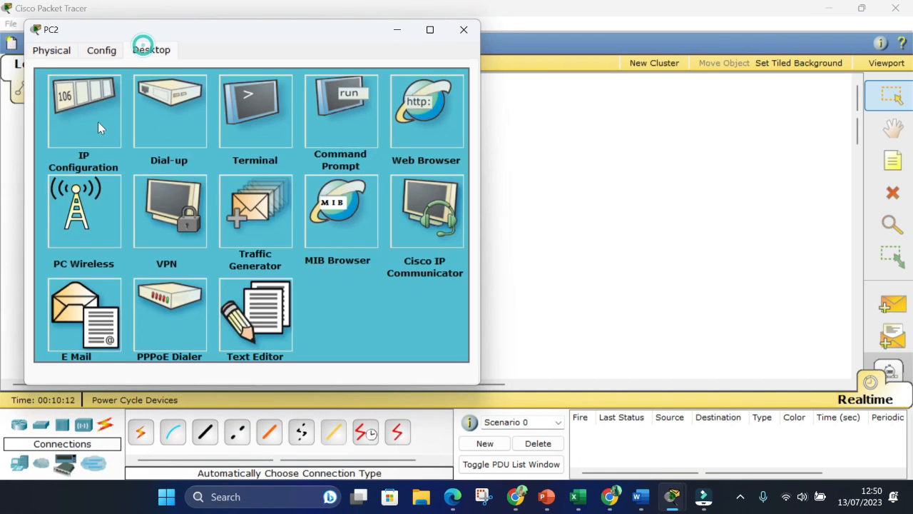
click(80, 115)
click(178, 183)
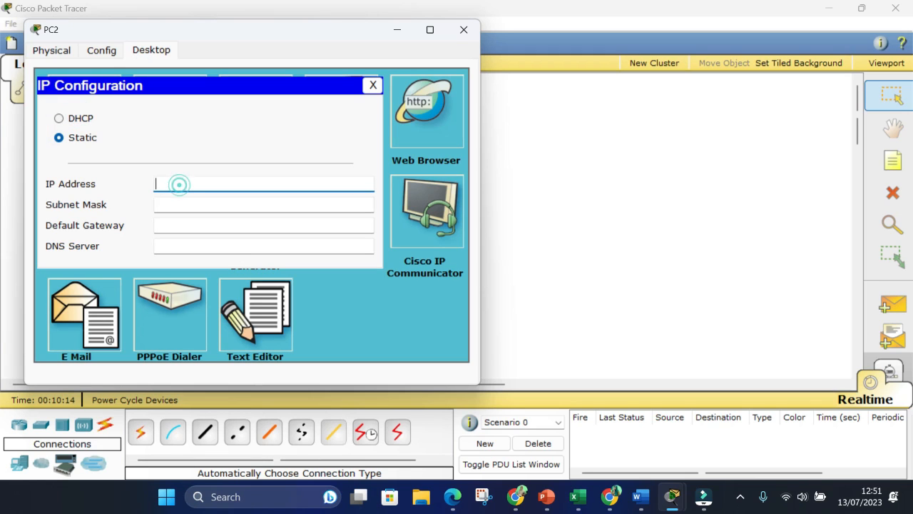
text(193)
text(.168.)
text(10)
text(.3)
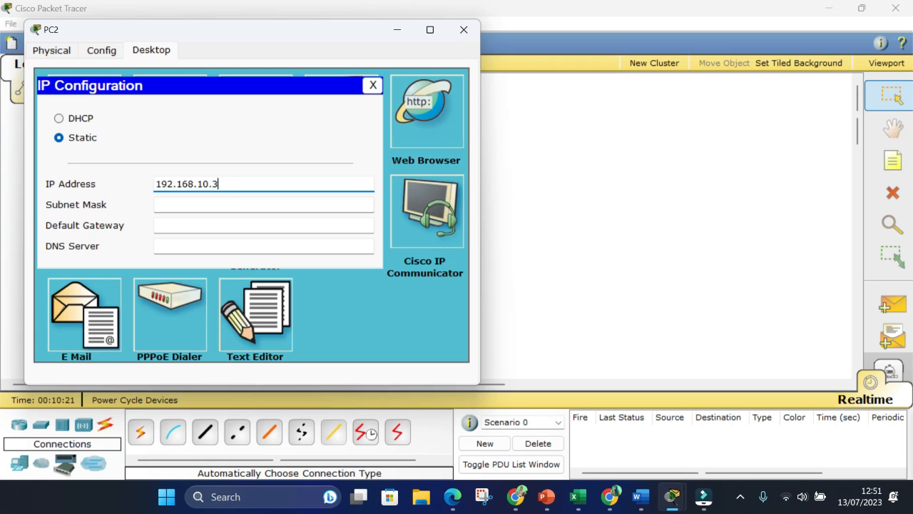
click(256, 206)
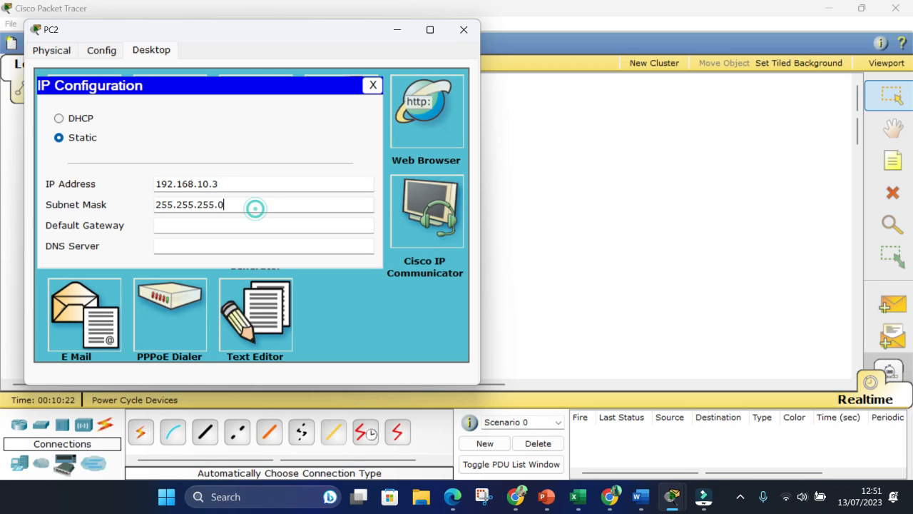
click(464, 29)
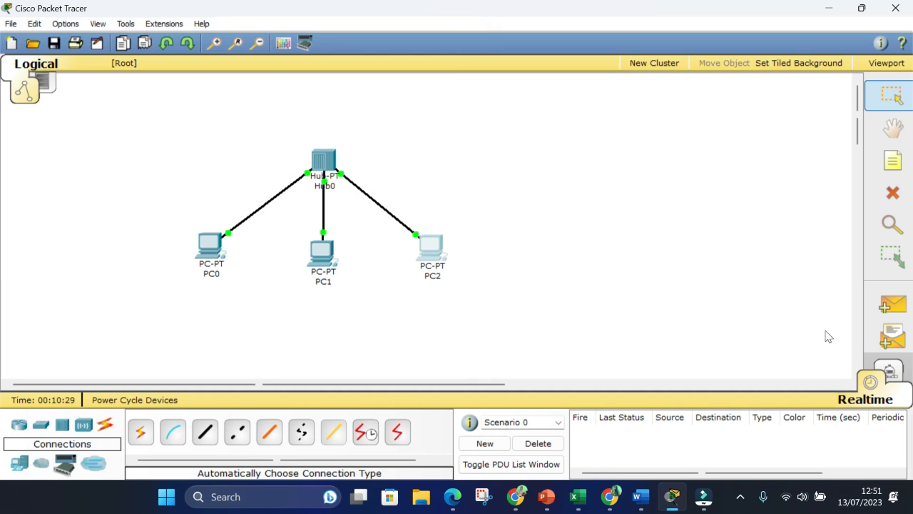
Create a simple PDU test message from PC0 to PC2.
click(898, 307)
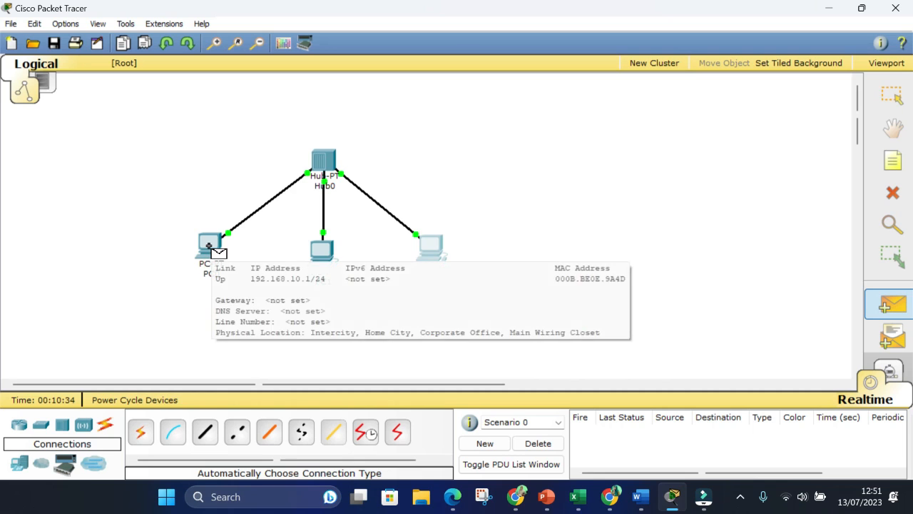
click(209, 246)
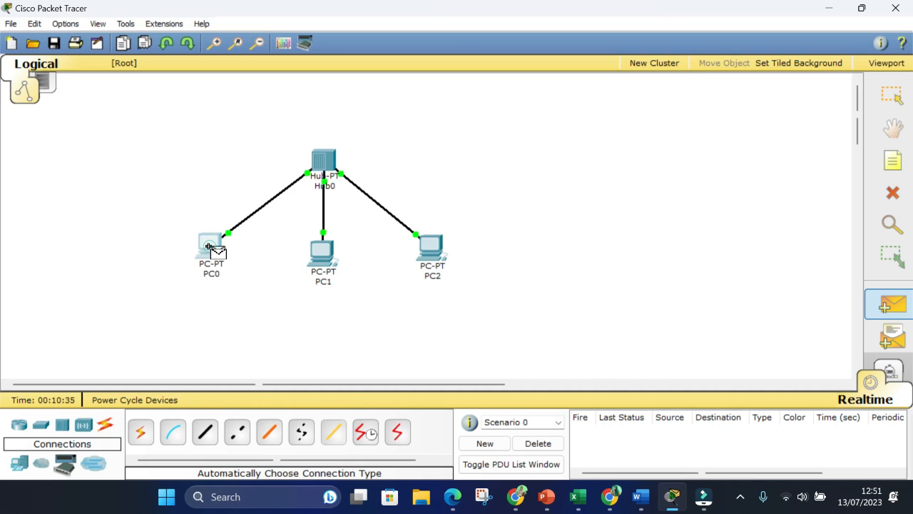
click(432, 249)
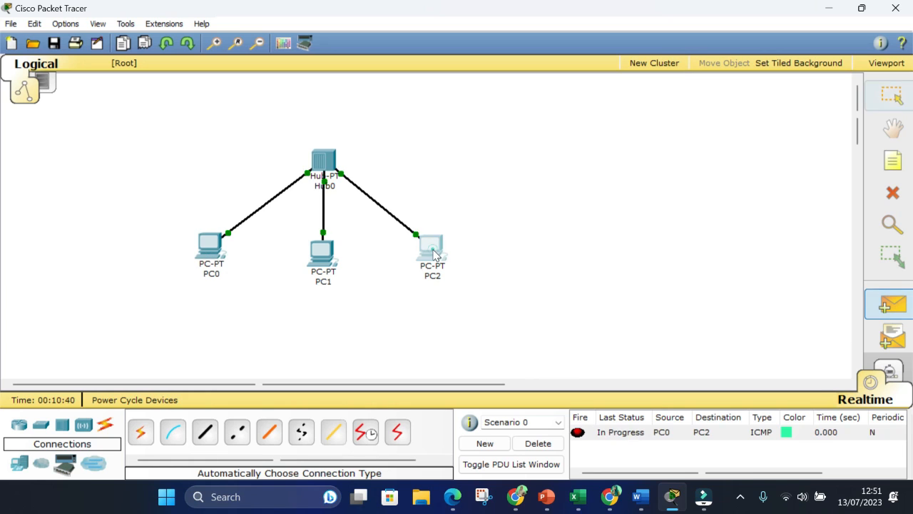
Play the PC0-to-PC2 message in Simulation mode with automatic capture, then close the event list and return to Realtime mode.
click(890, 374)
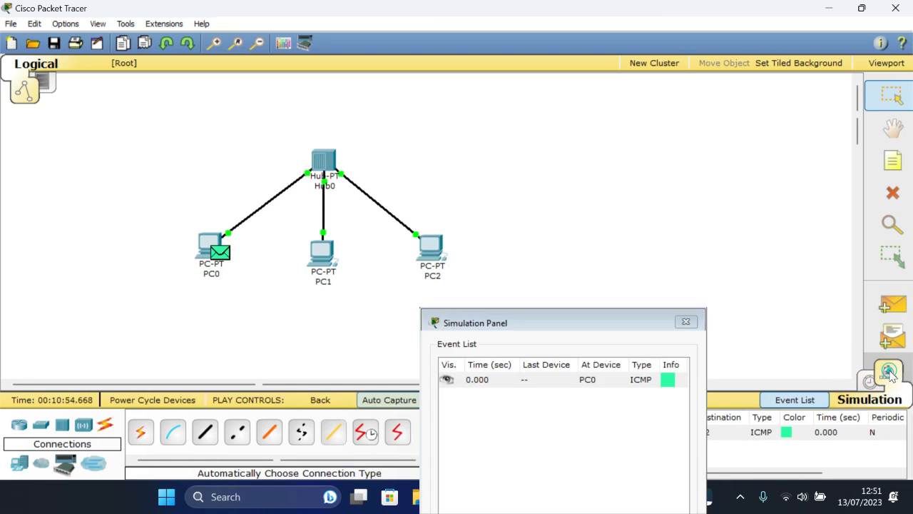
drag(564, 322, 725, 18)
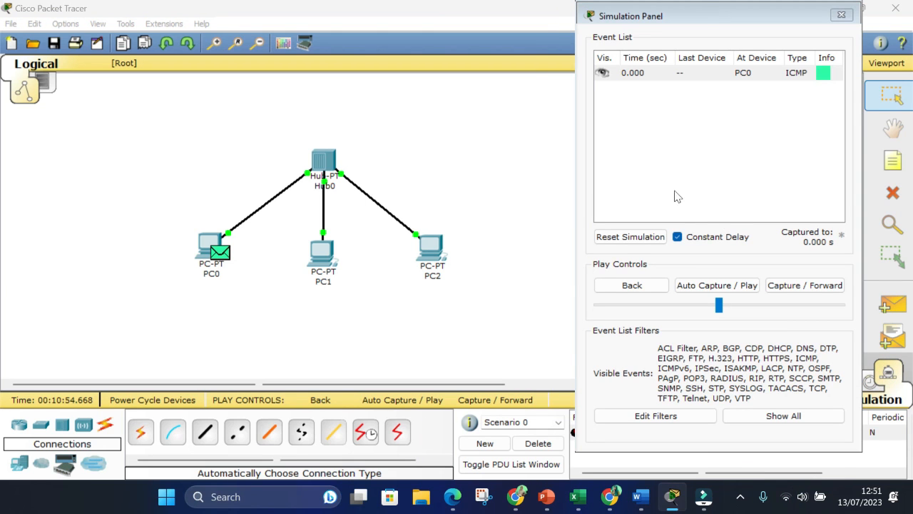
click(715, 287)
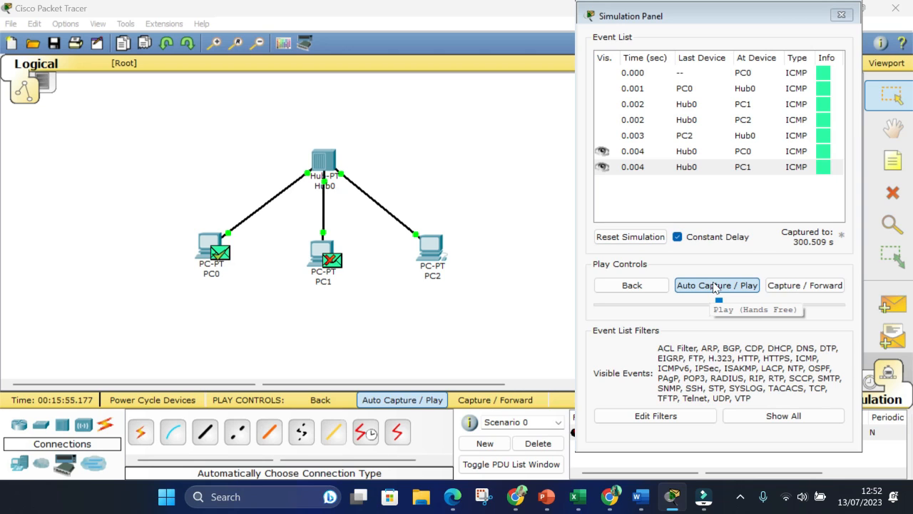
click(716, 285)
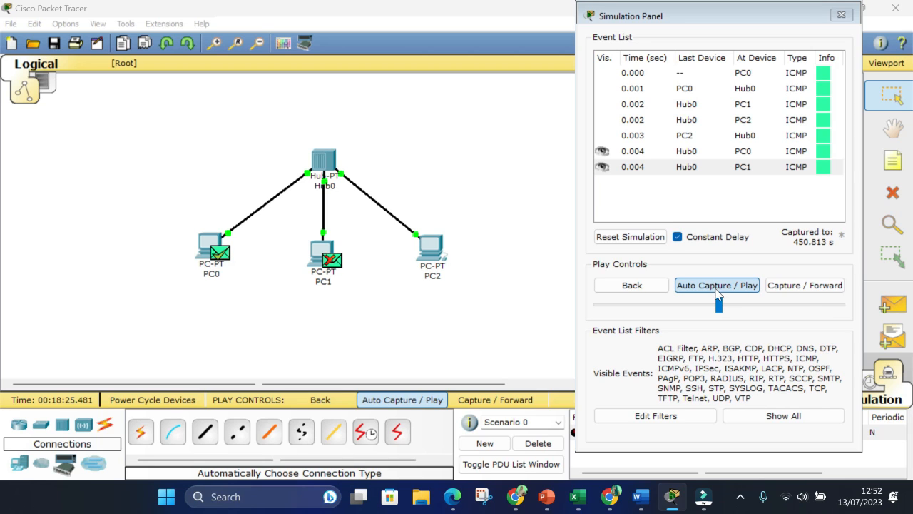
click(841, 15)
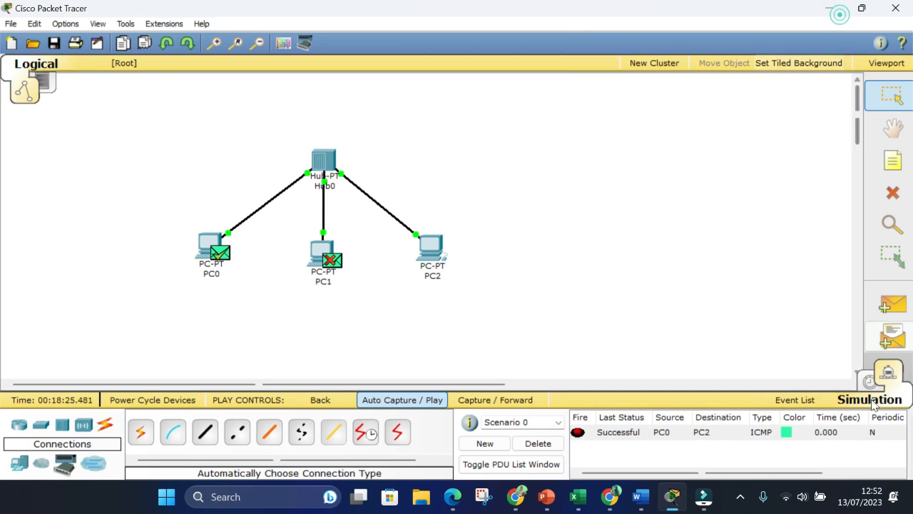
click(870, 383)
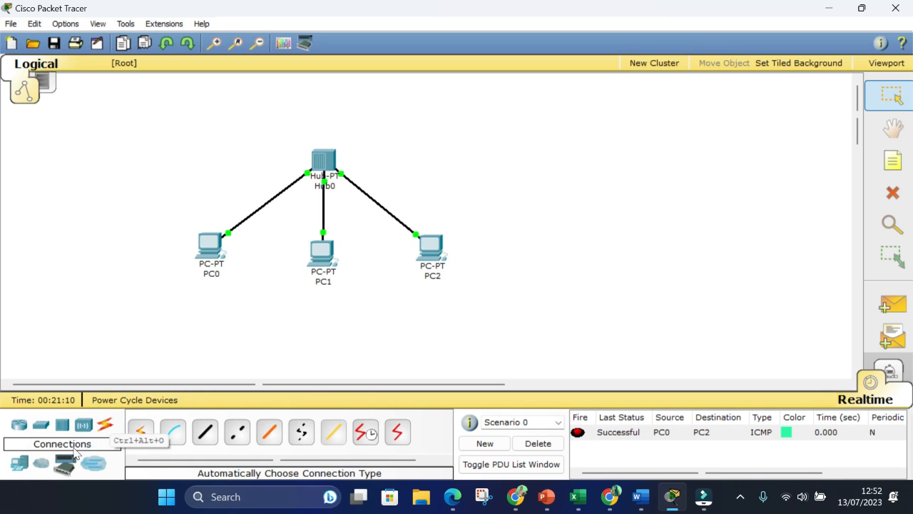
Add three more generic PCs in a row to the right of PC2 for a second network.
click(26, 465)
click(141, 433)
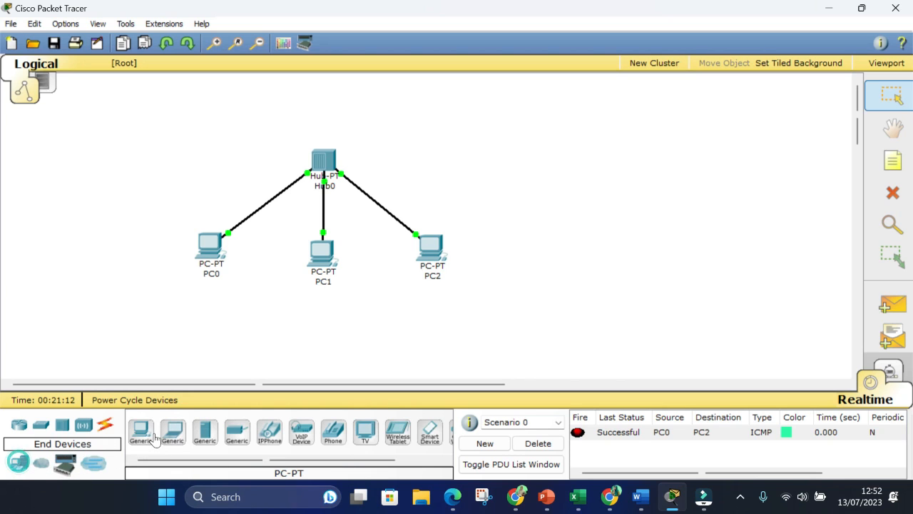
click(539, 247)
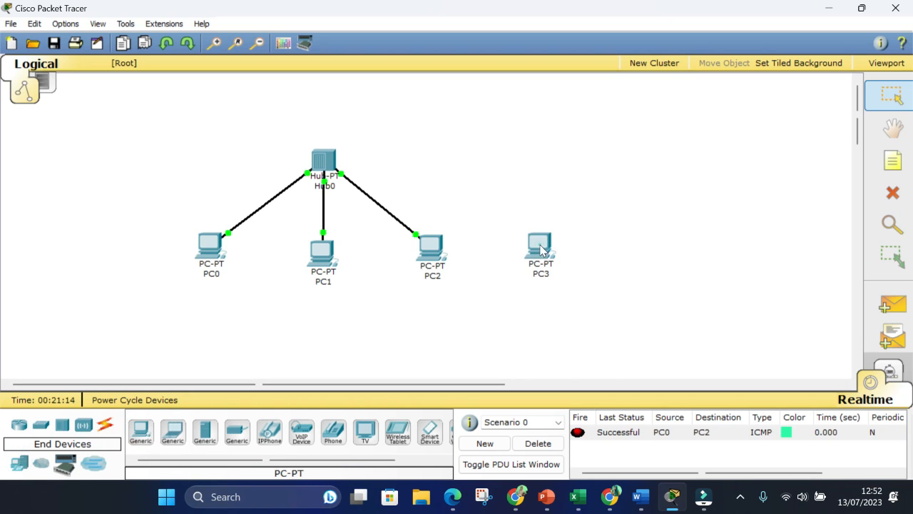
click(142, 441)
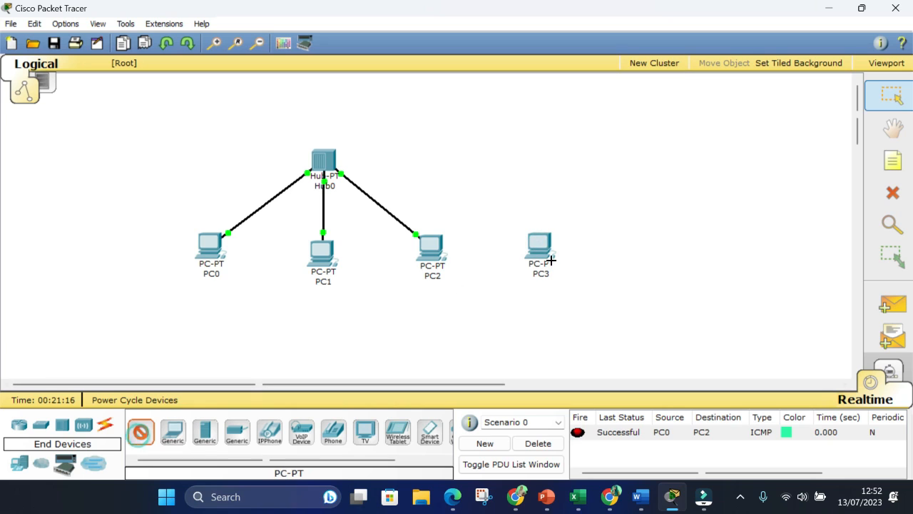
click(636, 248)
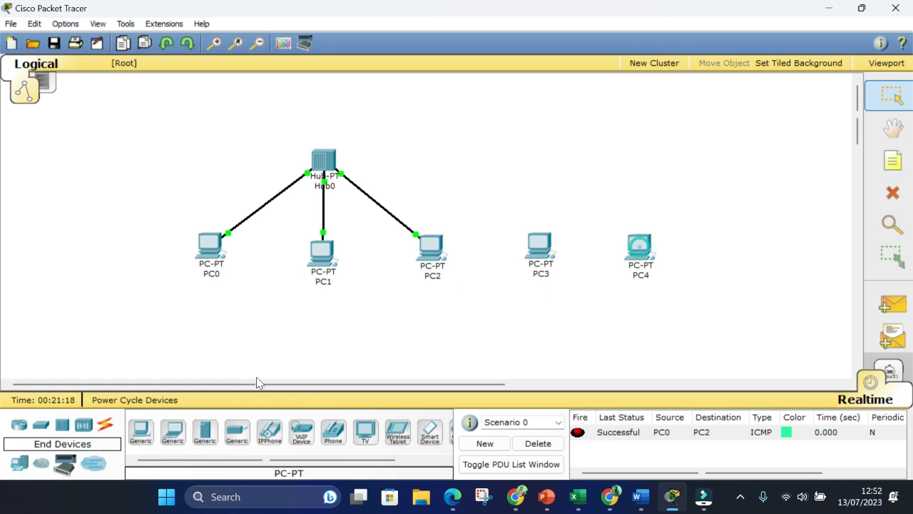
click(142, 437)
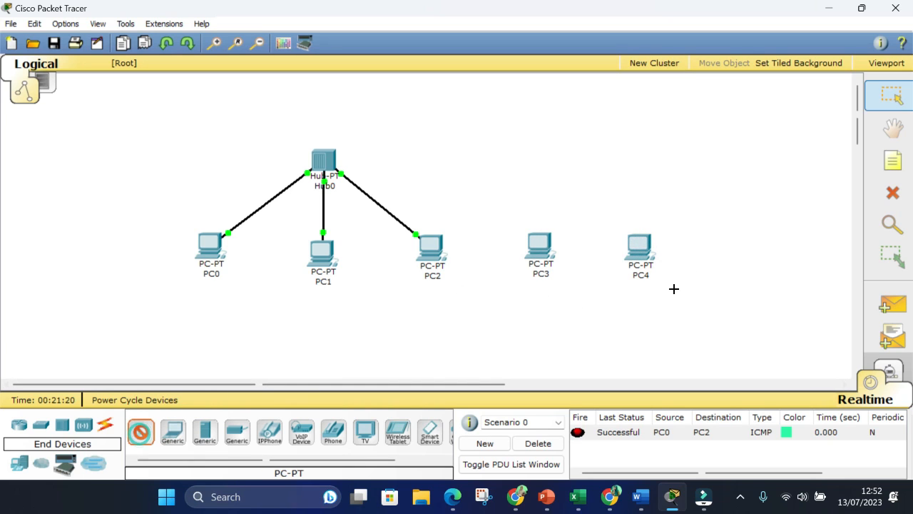
click(734, 250)
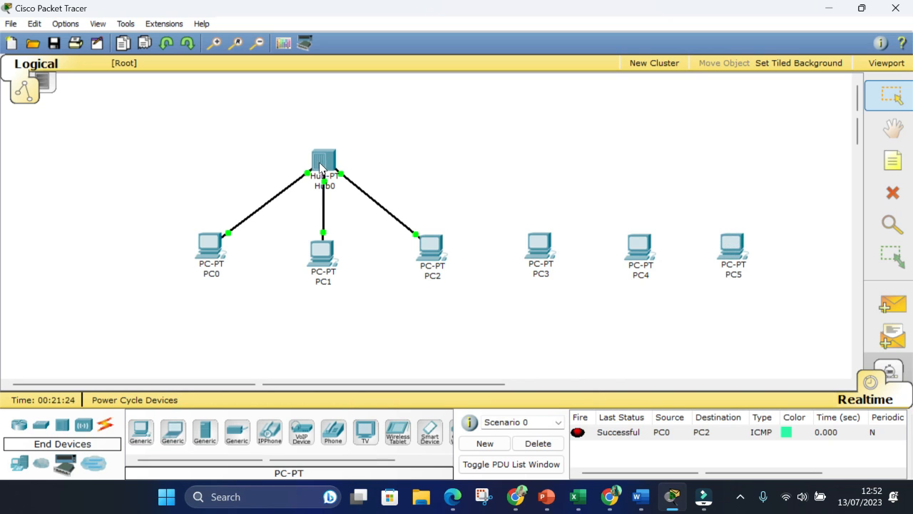
Move the hub and its three PCs to the left side of the workspace, with PC0, PC1 and PC2 evenly spread beneath the hub.
drag(320, 165, 127, 141)
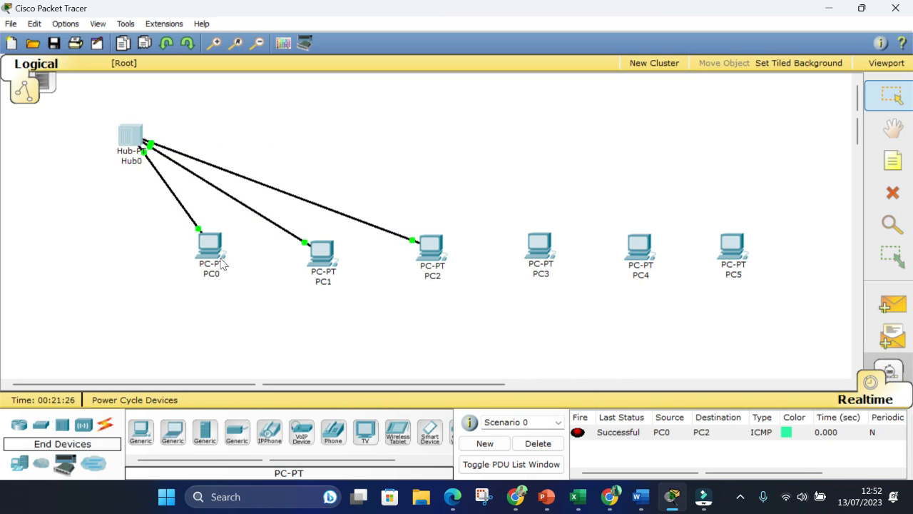
drag(221, 264, 34, 264)
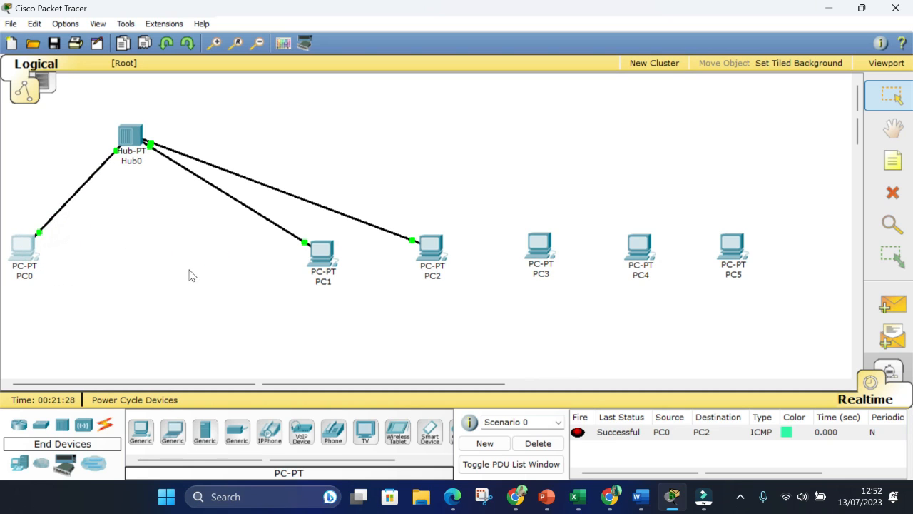
drag(326, 269, 132, 276)
drag(434, 252, 251, 262)
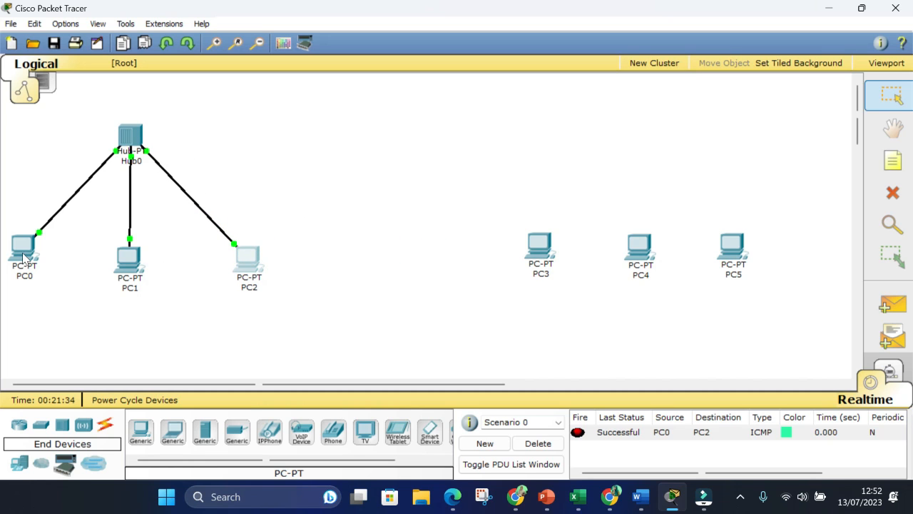
drag(24, 258, 30, 262)
click(125, 271)
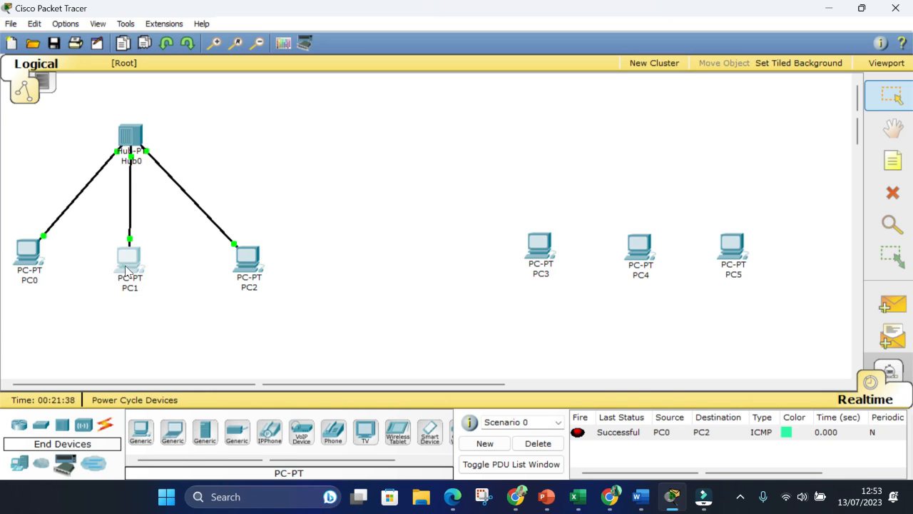
drag(125, 270, 125, 263)
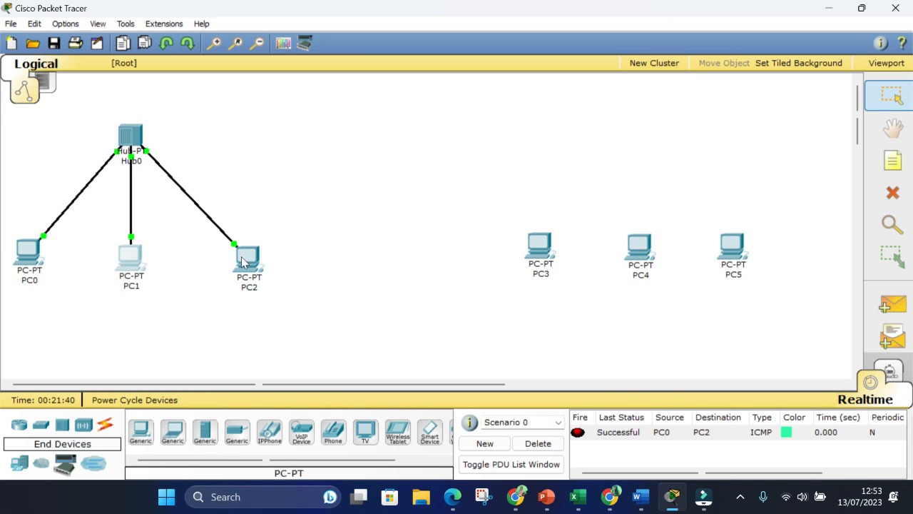
drag(243, 262, 232, 254)
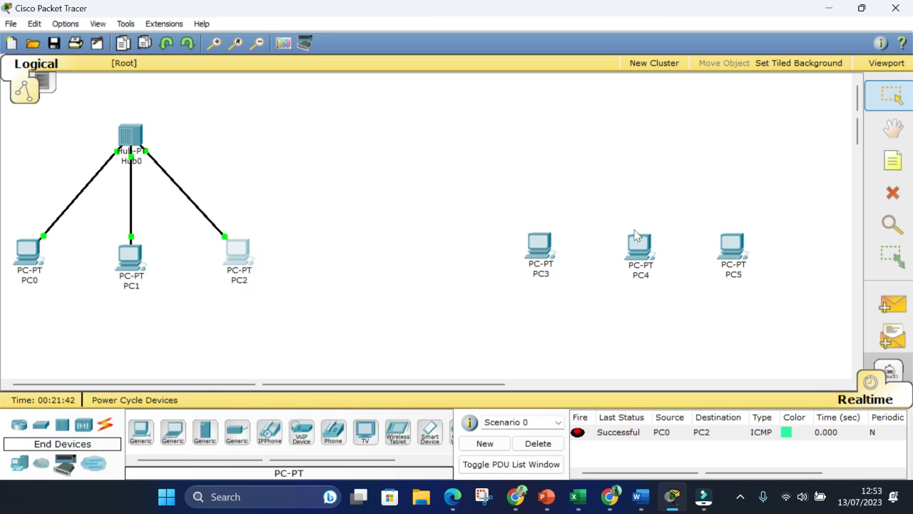
Move PC3, PC4 and PC5 closer to the hub network, lining them up in the same row as PC2.
drag(542, 255, 334, 263)
drag(653, 257, 446, 263)
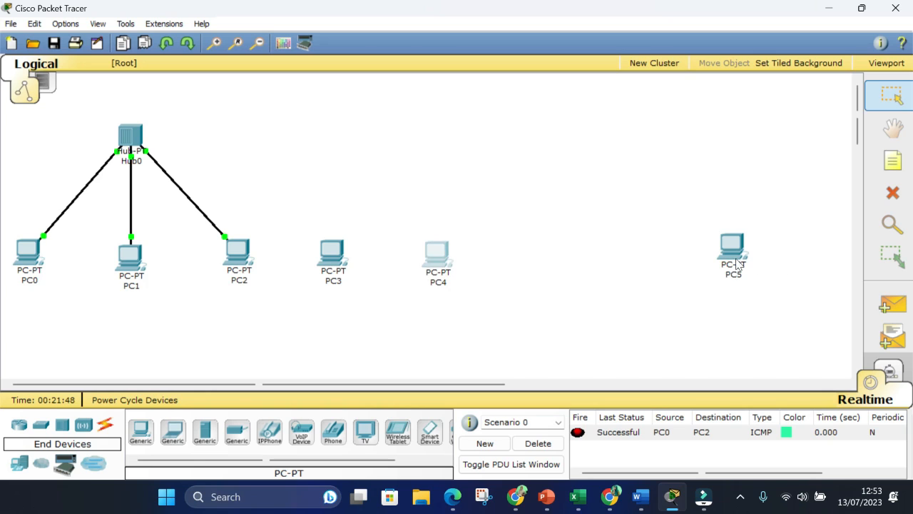
drag(739, 265, 545, 266)
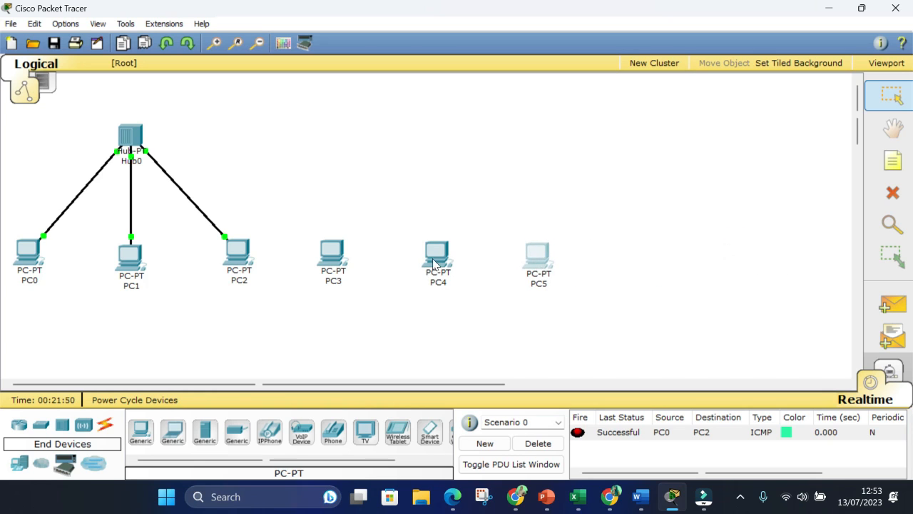
drag(434, 263, 418, 264)
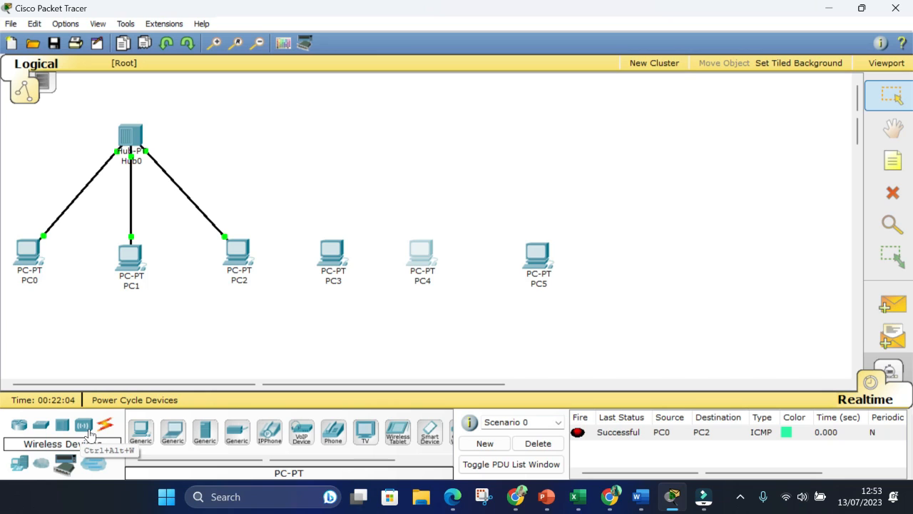
Place a 2950-24 switch above PC4 and align the switch and PC4 midway between PC3 and PC5.
click(40, 427)
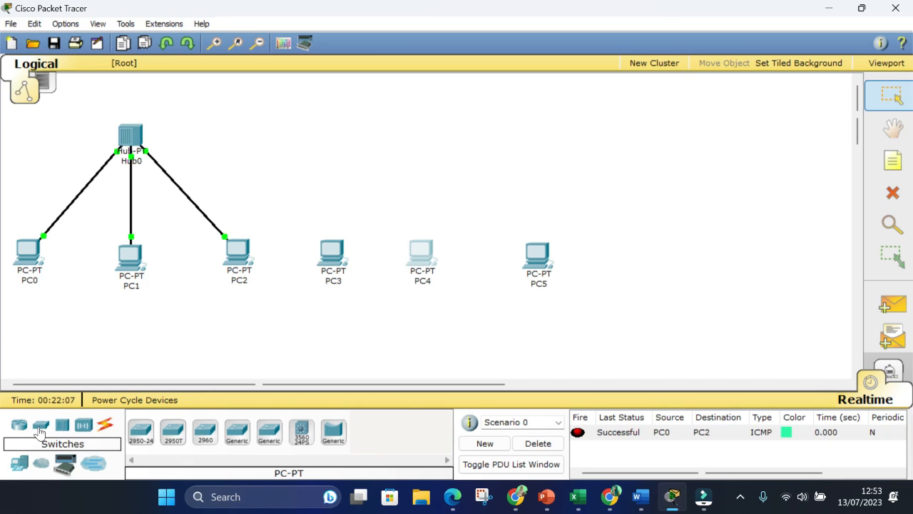
click(141, 432)
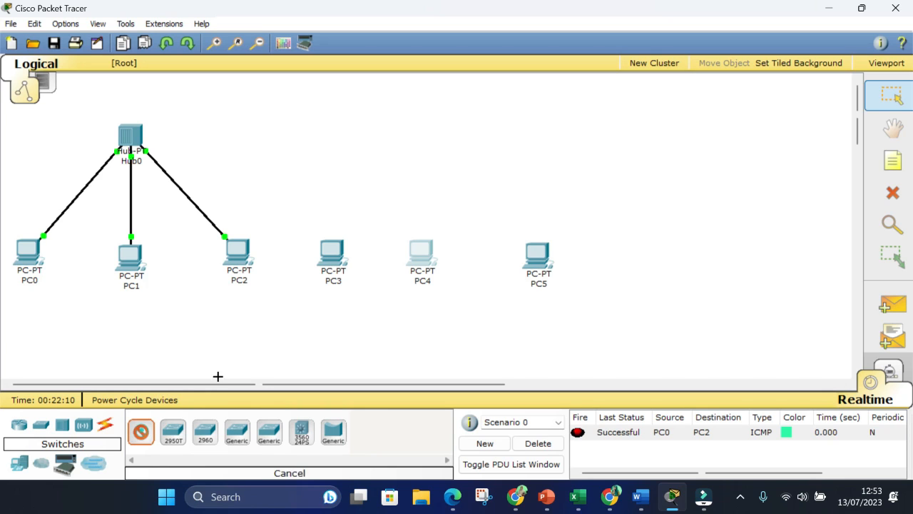
click(416, 151)
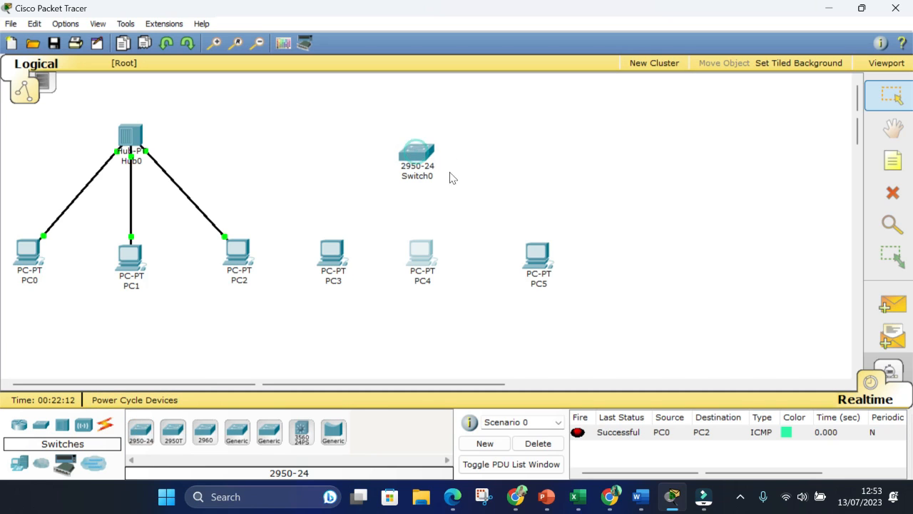
drag(412, 151, 428, 150)
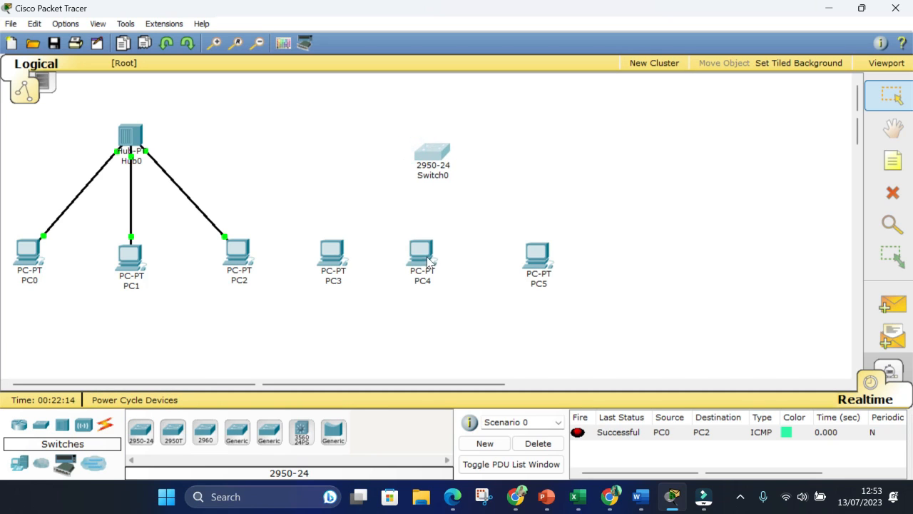
drag(412, 243, 422, 240)
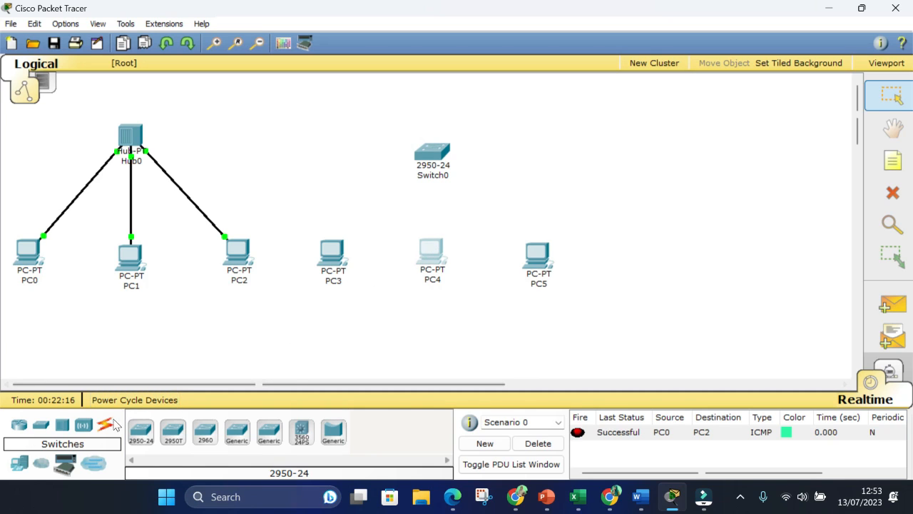
Connect PC3, PC4 and PC5 to the 2950-24 switch using automatically chosen cable types.
click(104, 425)
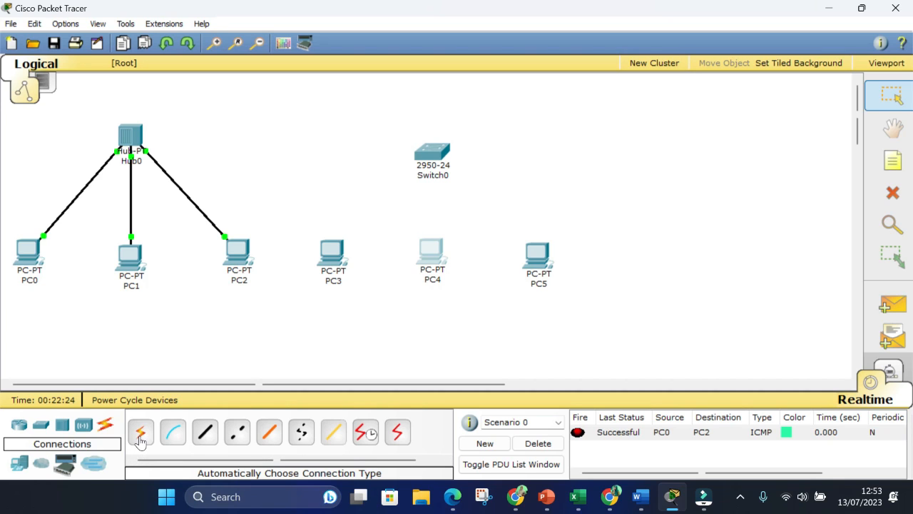
click(140, 432)
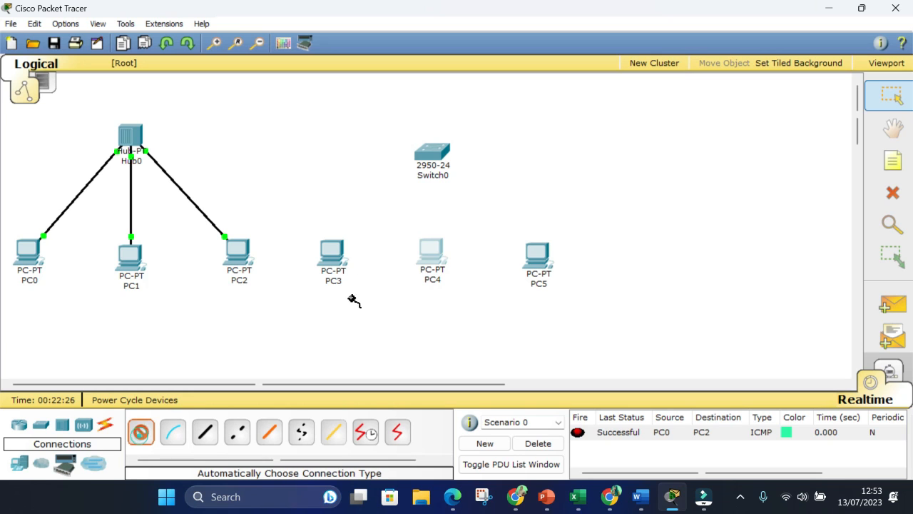
click(336, 251)
click(438, 158)
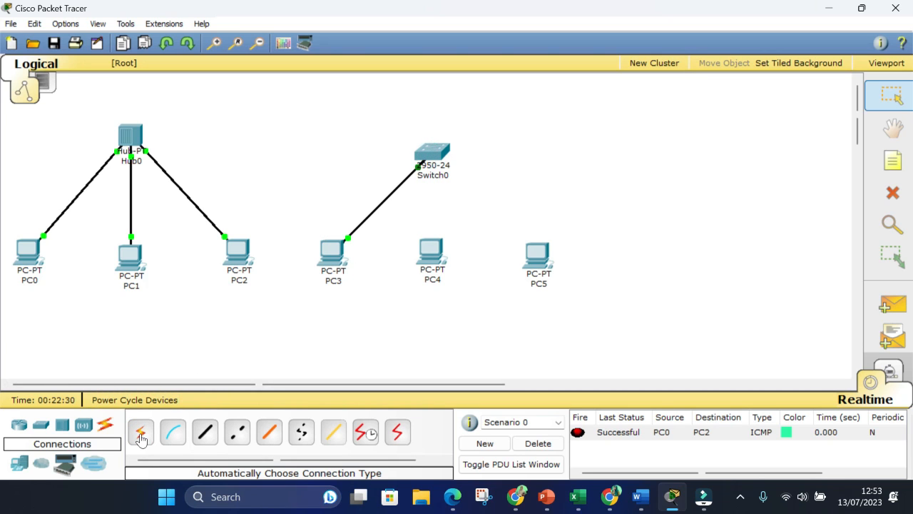
click(140, 433)
click(432, 250)
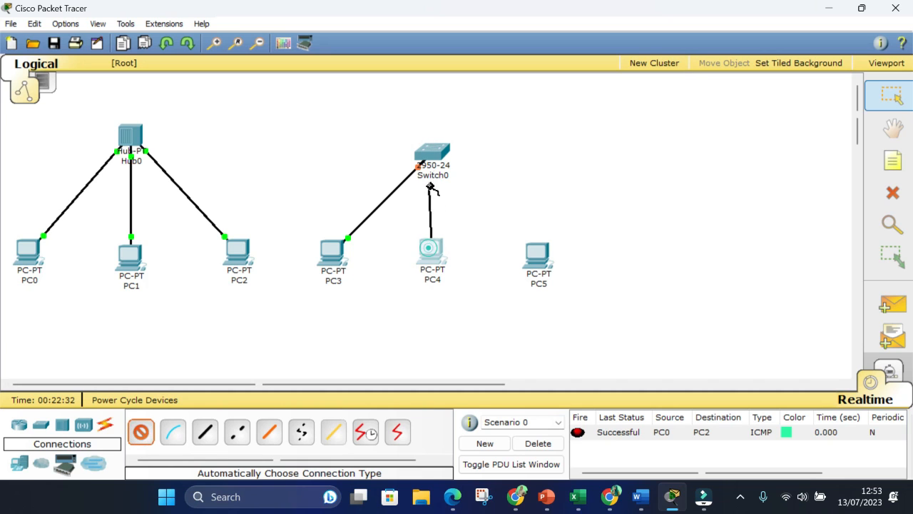
click(437, 162)
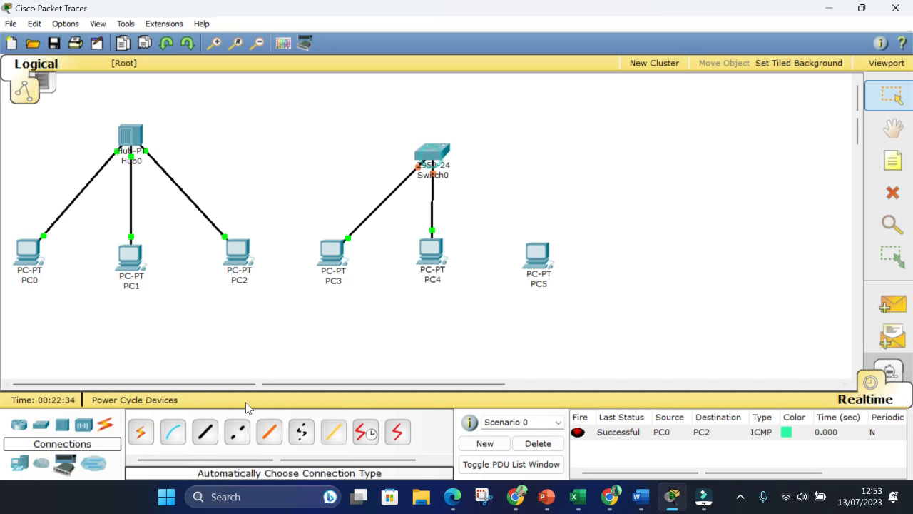
click(146, 432)
click(537, 253)
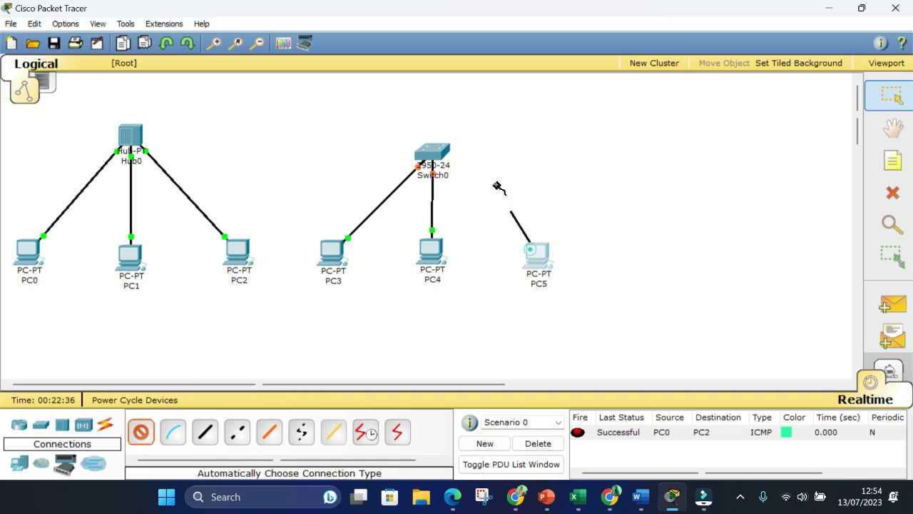
click(448, 164)
Move the switch up level with the hub and nudge PC5 and PC3 upward to line up with PC4.
drag(439, 150, 438, 137)
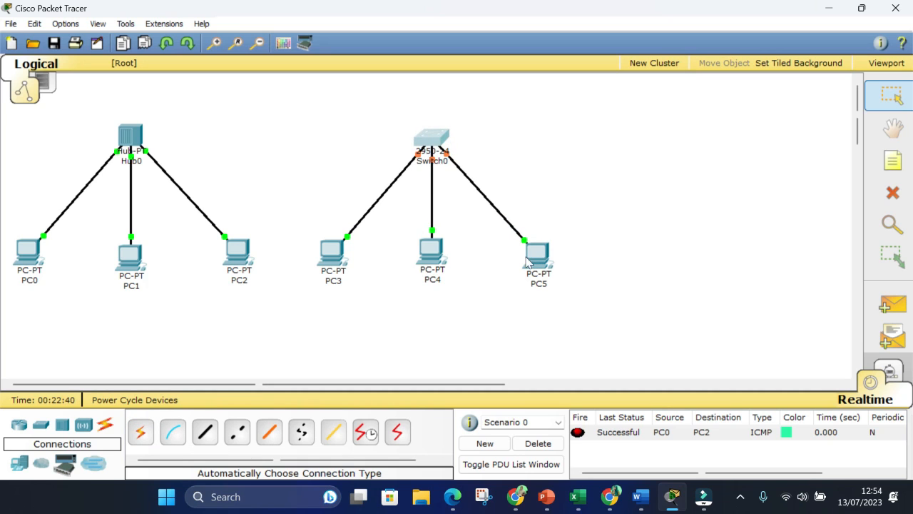
drag(539, 264, 542, 255)
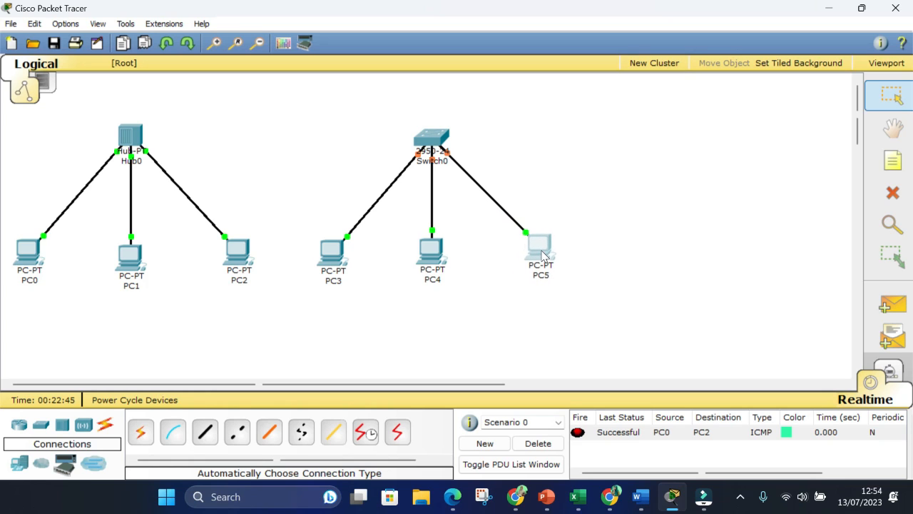
drag(334, 265, 333, 263)
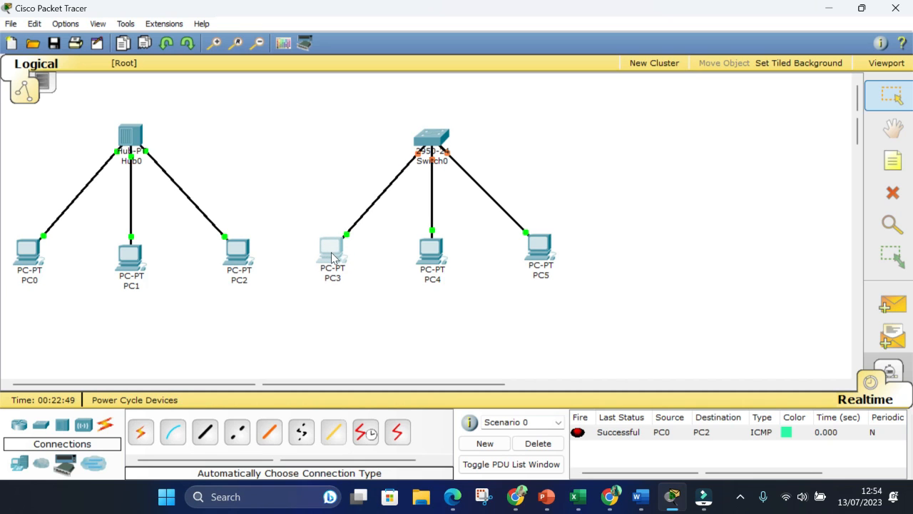
Give PC3 the static IP address 192.168.20.1 with the default subnet mask.
click(336, 257)
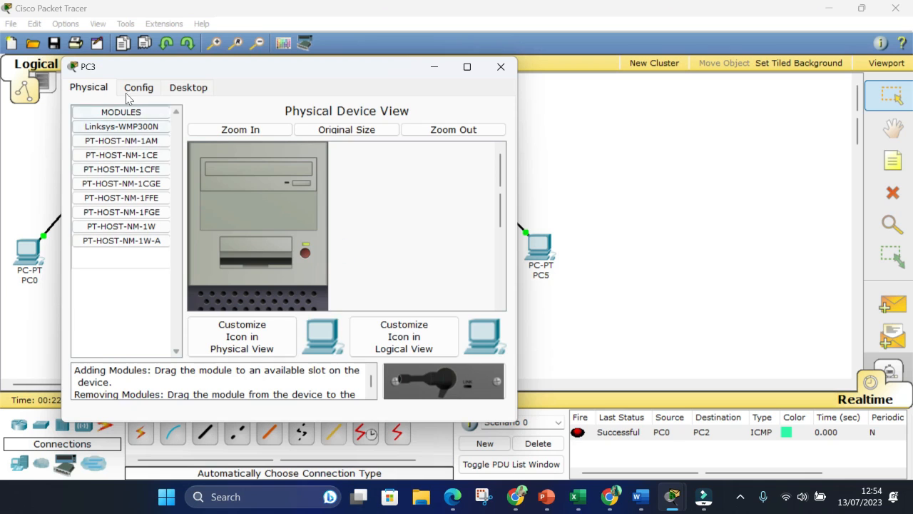
click(195, 90)
click(122, 143)
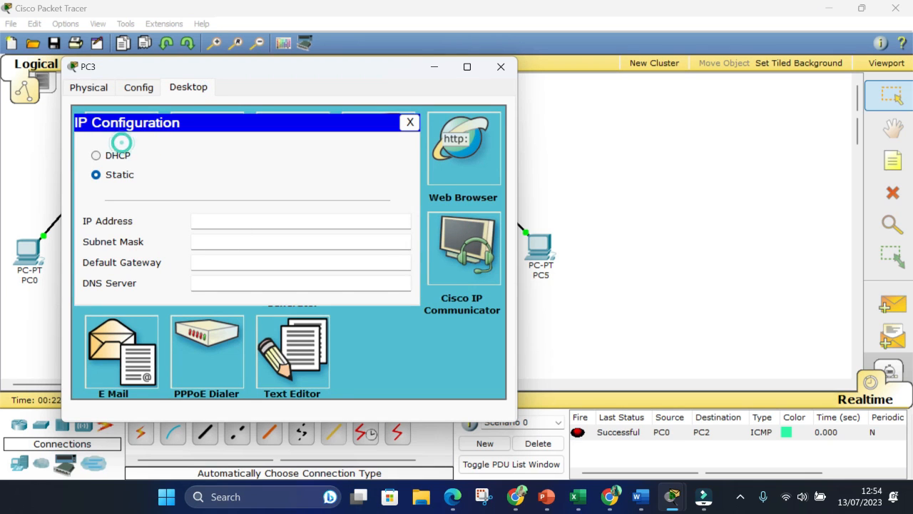
click(214, 221)
mouse_move(549, 506)
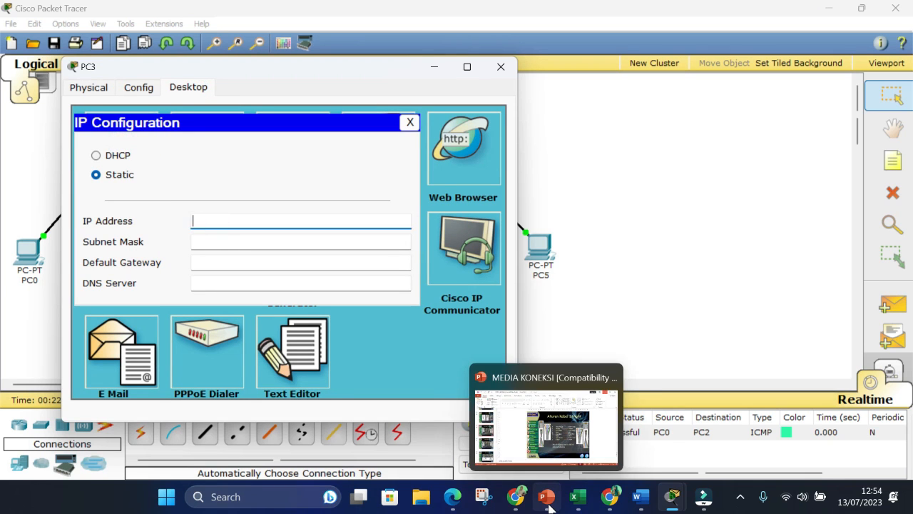
text(192.168.20.1)
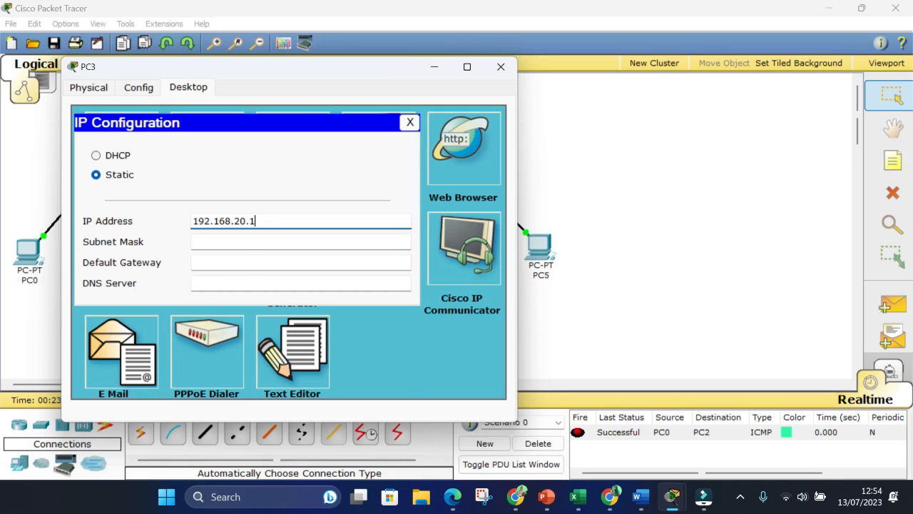
click(227, 241)
click(500, 67)
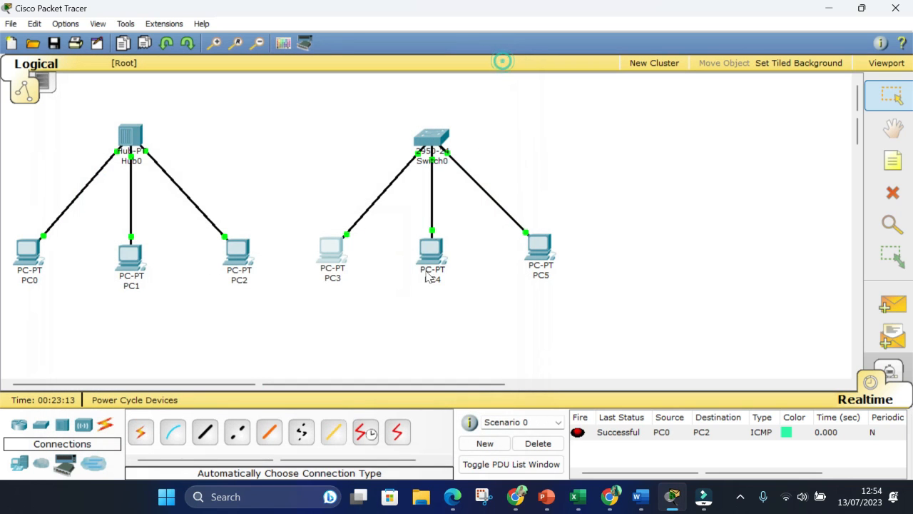
Give PC4 the static IP address 192.168.20.2 with subnet mask 255.255.255.0.
click(434, 251)
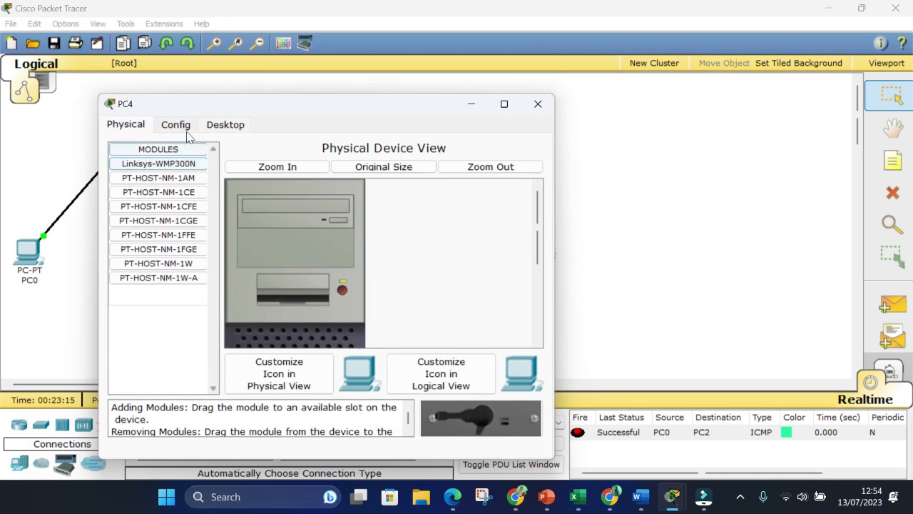
click(224, 124)
click(158, 171)
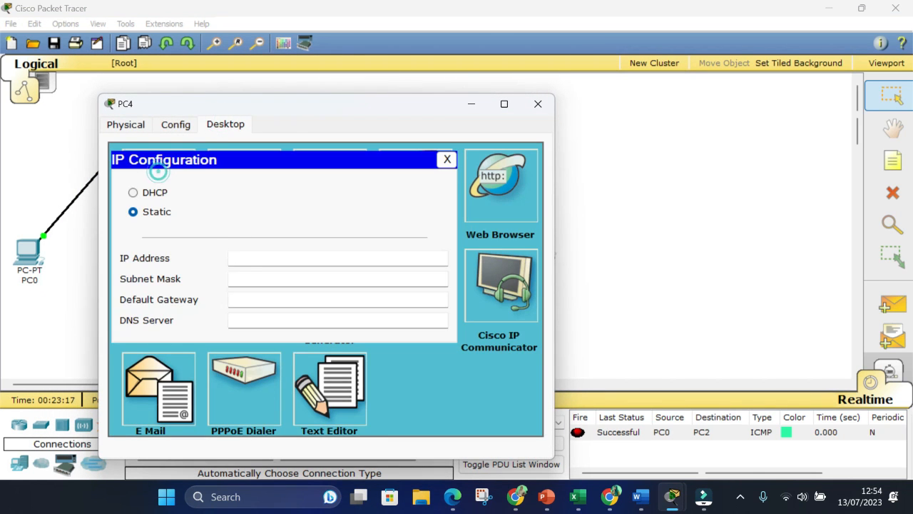
click(247, 258)
text(192.168.)
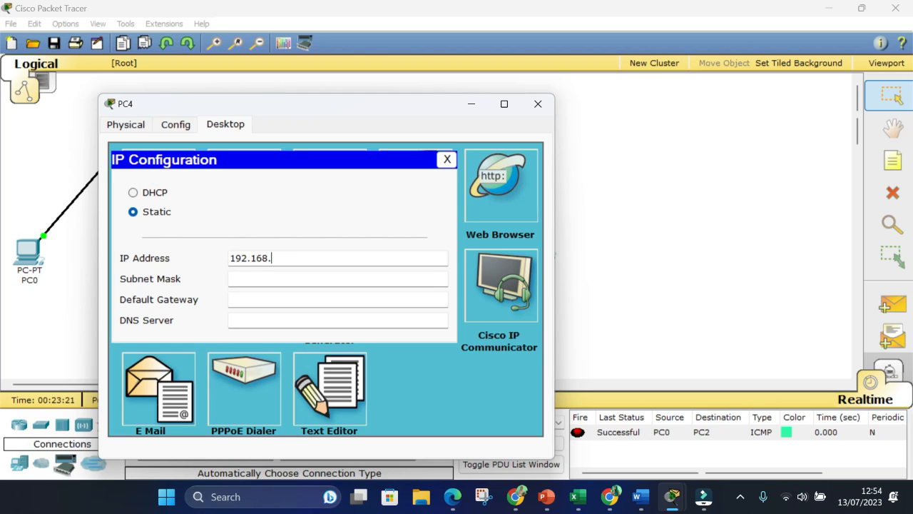
text(20.2)
click(247, 279)
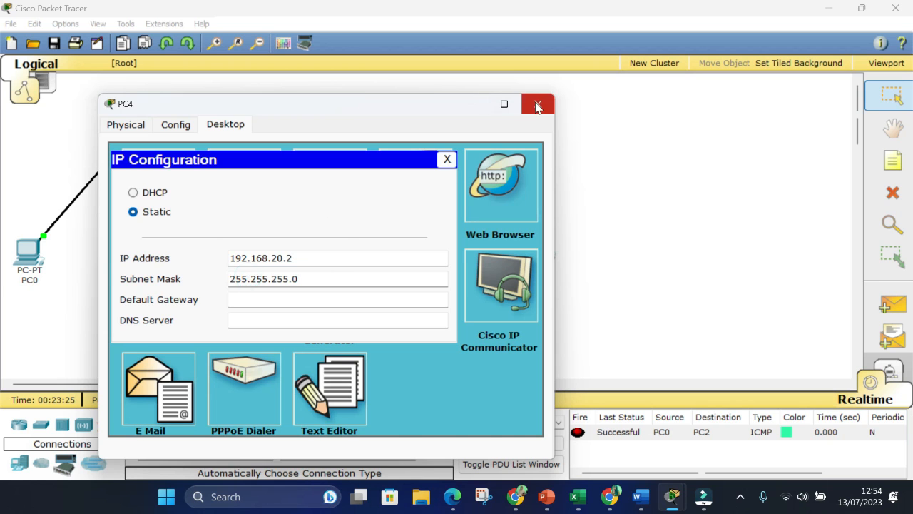
click(538, 104)
Give PC5 the static IP address 192.168.20.3 with the default subnet mask.
click(539, 247)
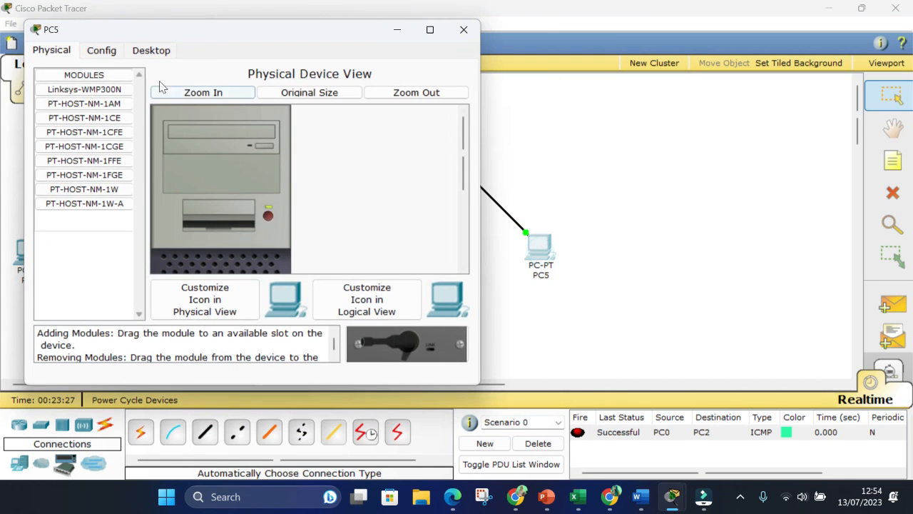
click(150, 51)
click(104, 118)
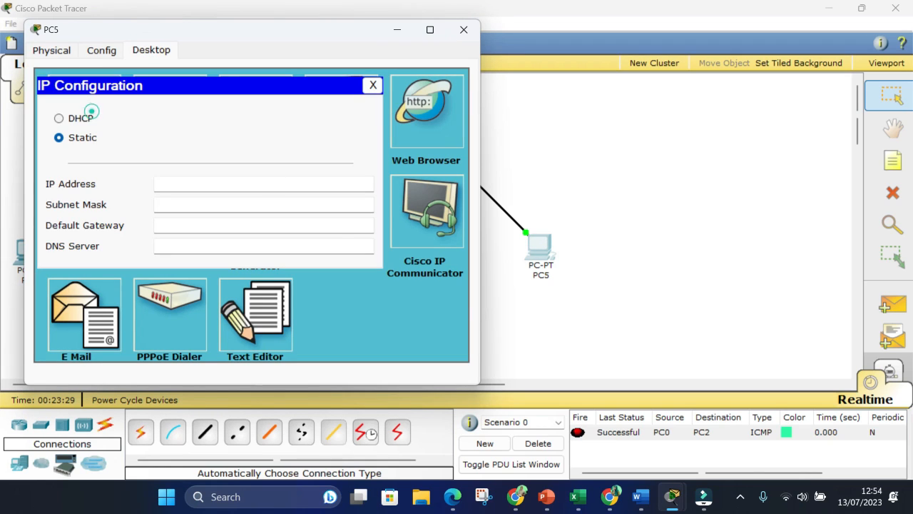
click(236, 183)
text(192.168.20.3)
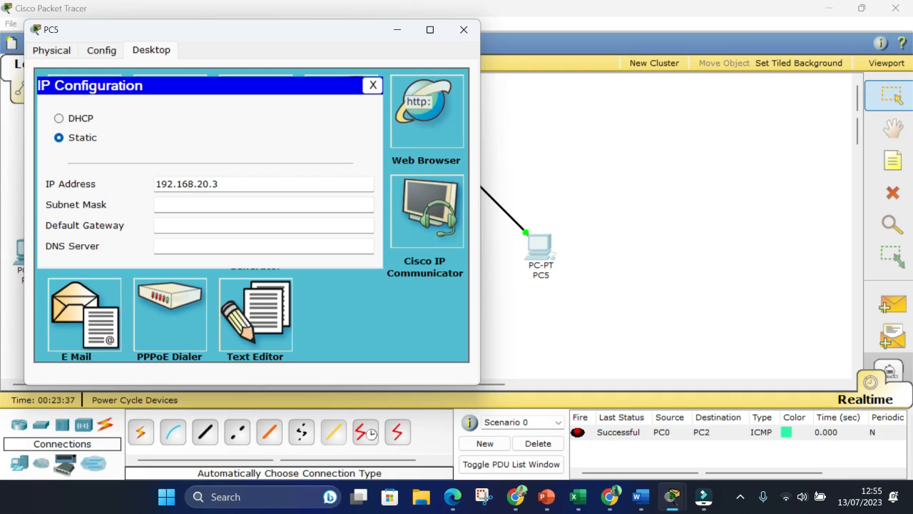
click(233, 205)
click(464, 29)
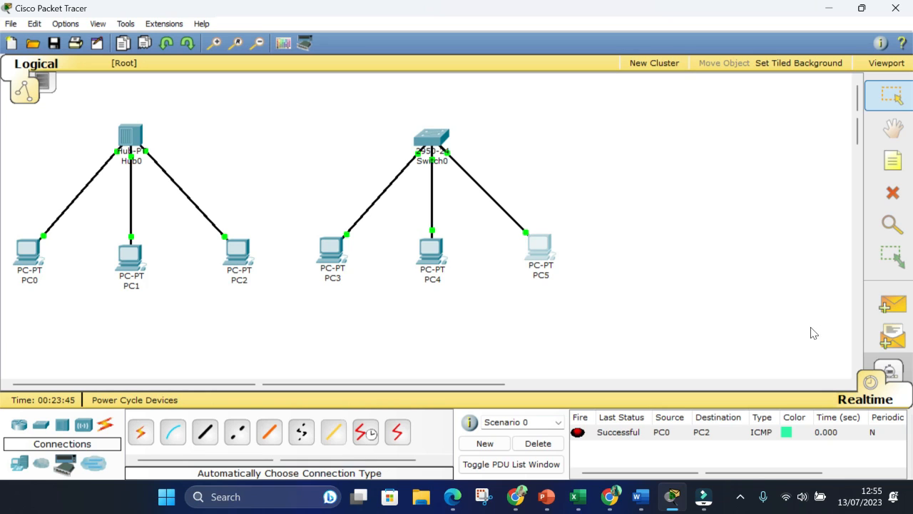
Send a simple PDU from PC3 to PC5 to test the switch network.
click(892, 313)
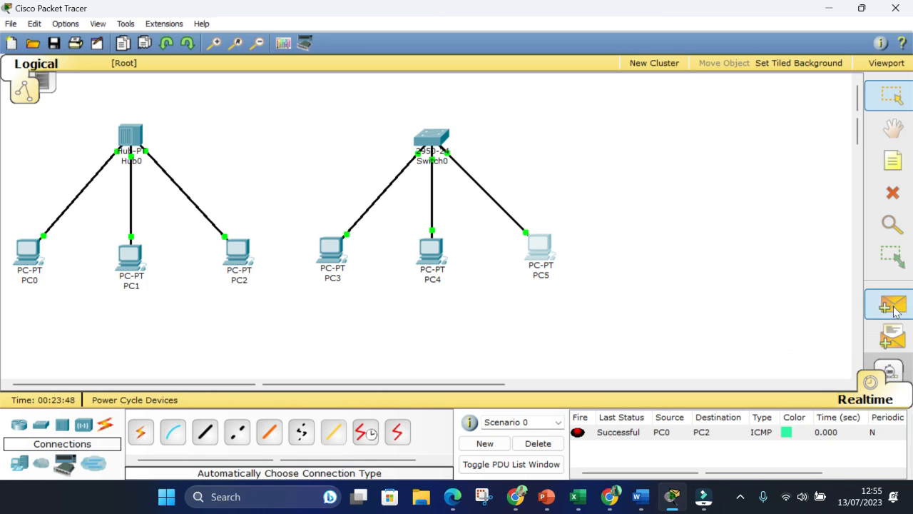
click(331, 255)
click(540, 251)
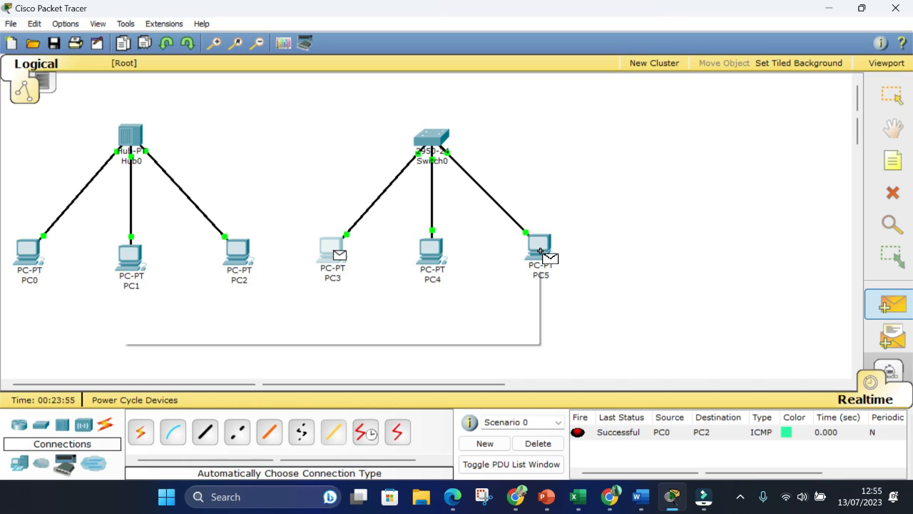
click(544, 253)
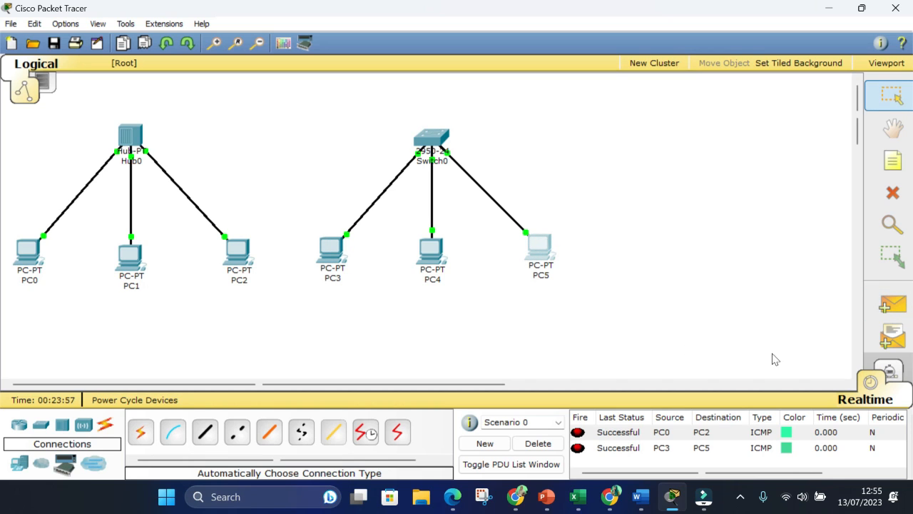
Switch to Simulation mode and auto-play the packets through the hub and switch networks, pausing the capture after each run.
click(888, 374)
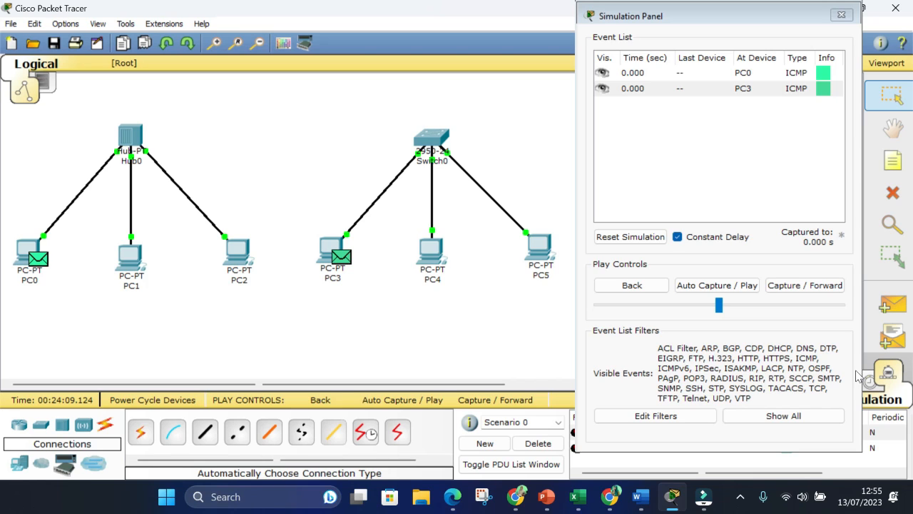
click(717, 286)
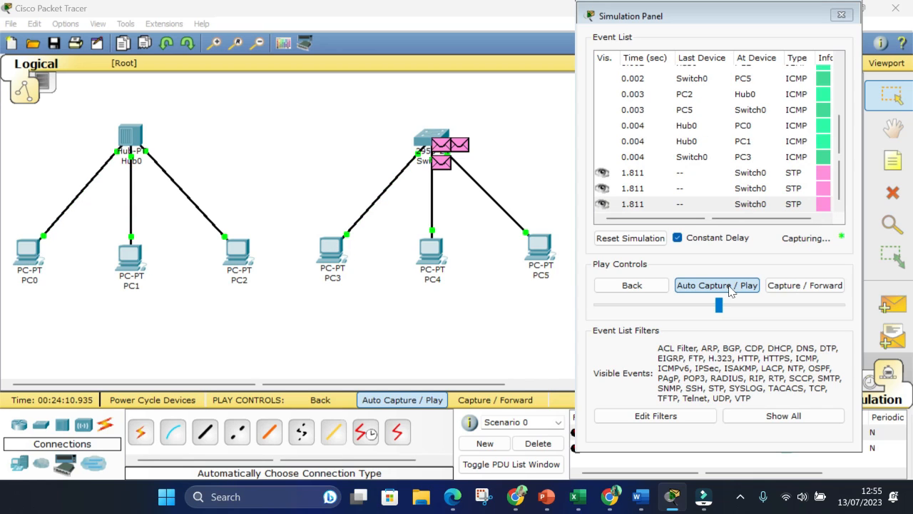
click(729, 286)
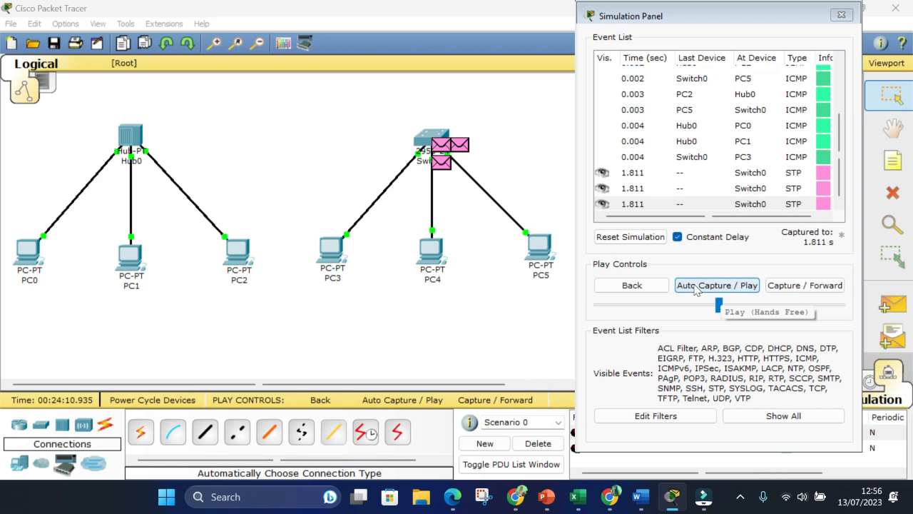
click(695, 287)
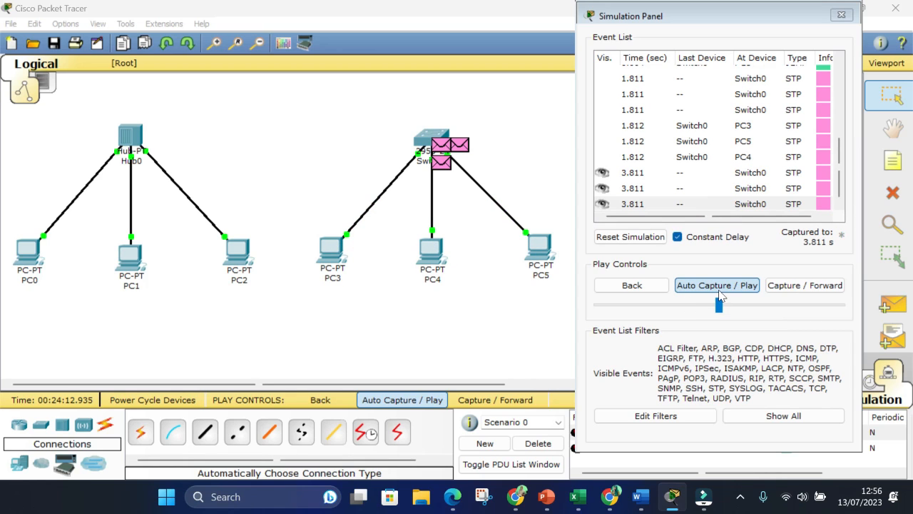
click(718, 287)
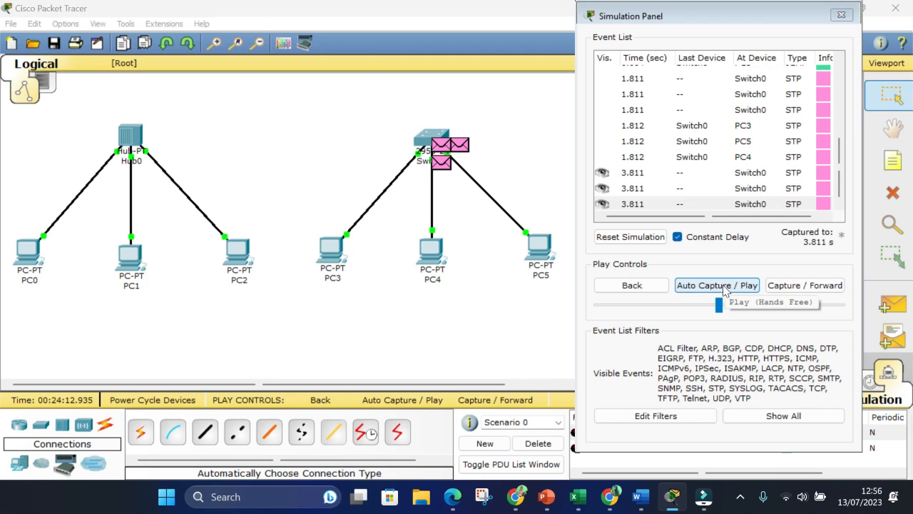
Reset the simulation and replay it to compare hub and switch packet delivery, finishing back in Realtime mode.
click(651, 238)
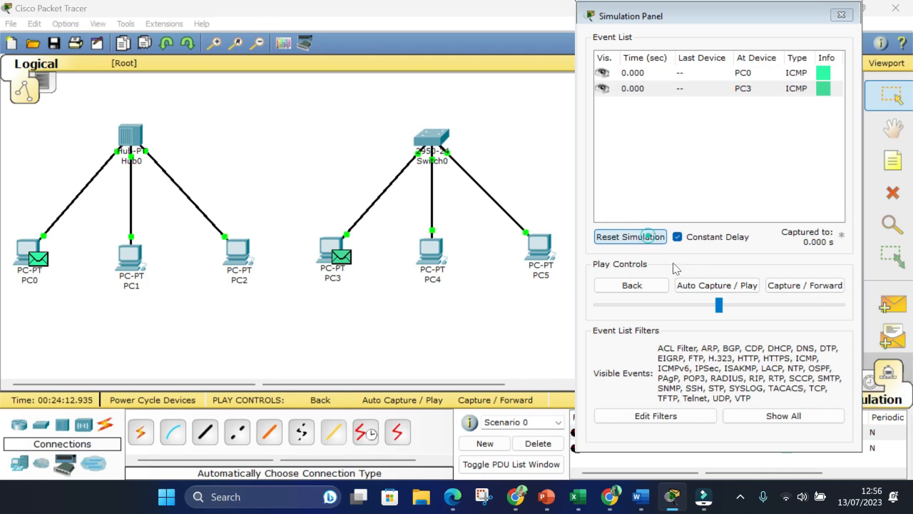
click(717, 285)
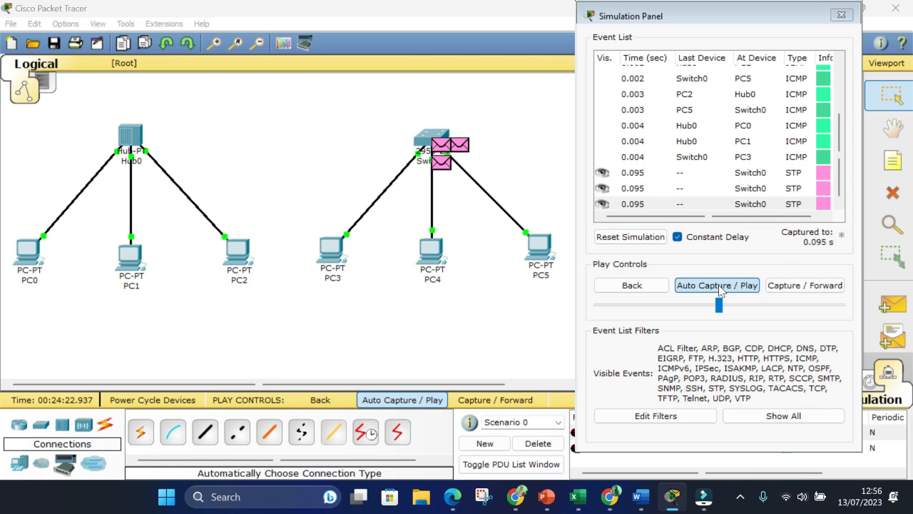
click(717, 285)
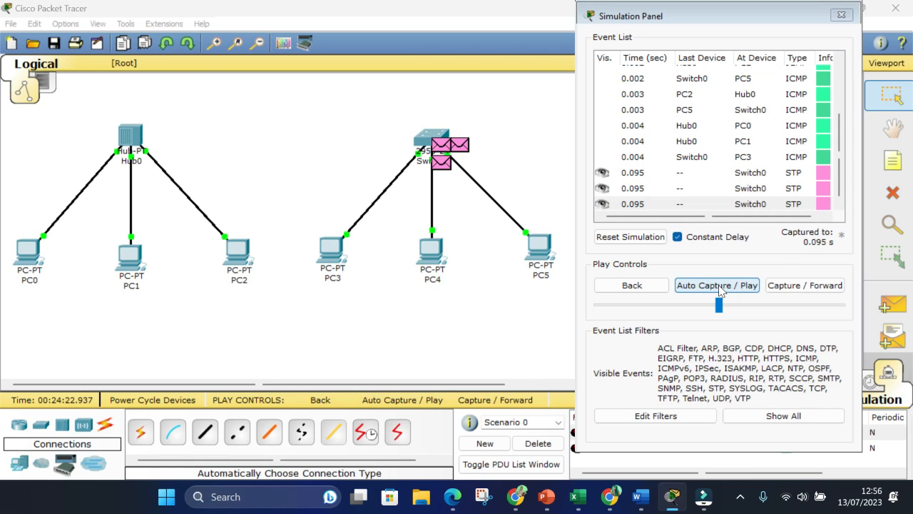
click(717, 286)
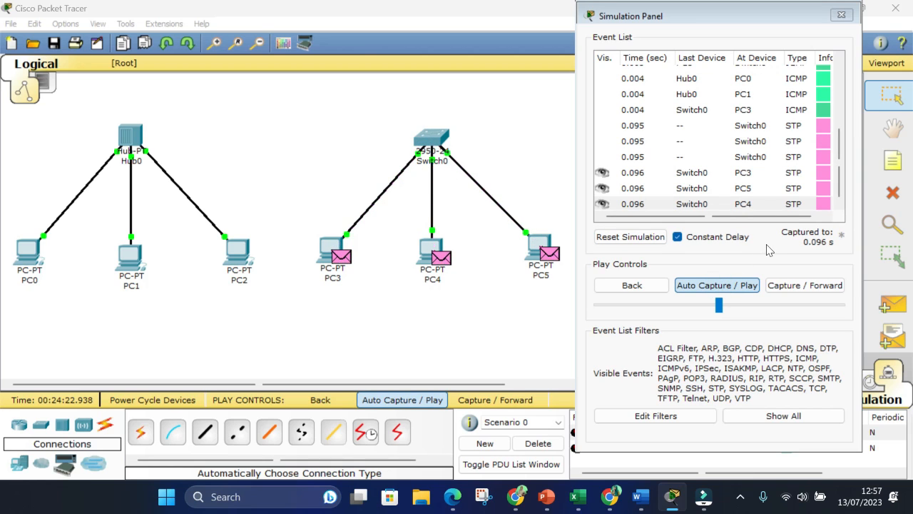
click(842, 16)
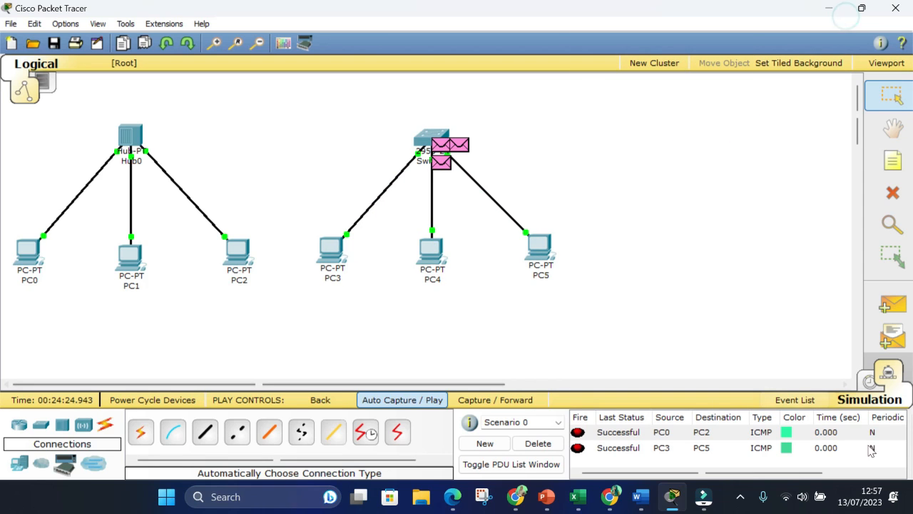
click(868, 384)
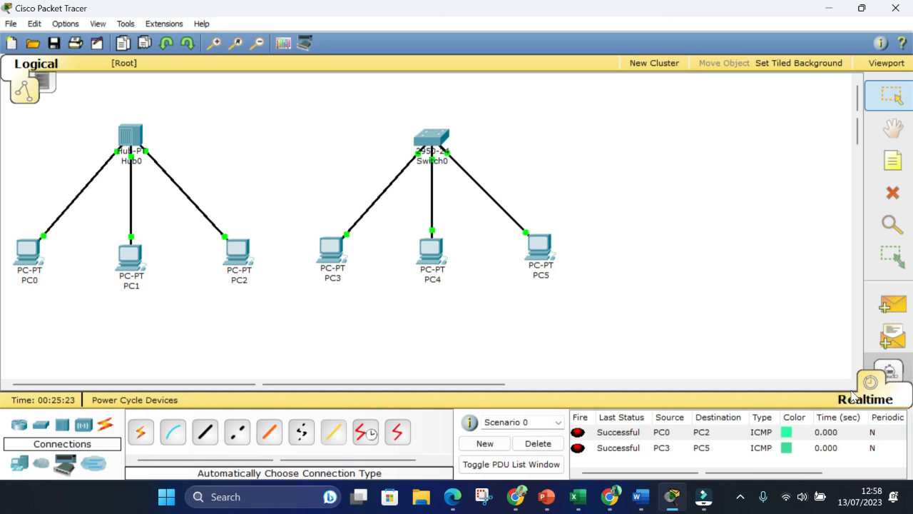
click(742, 498)
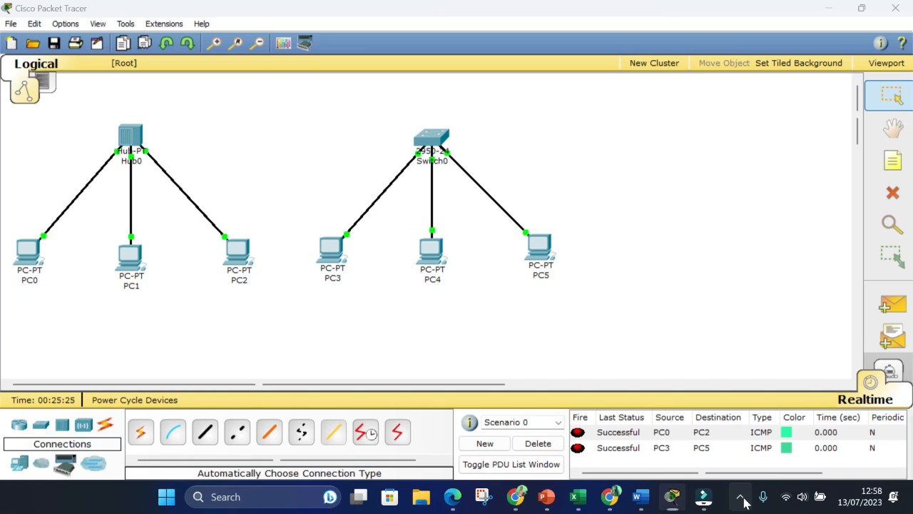